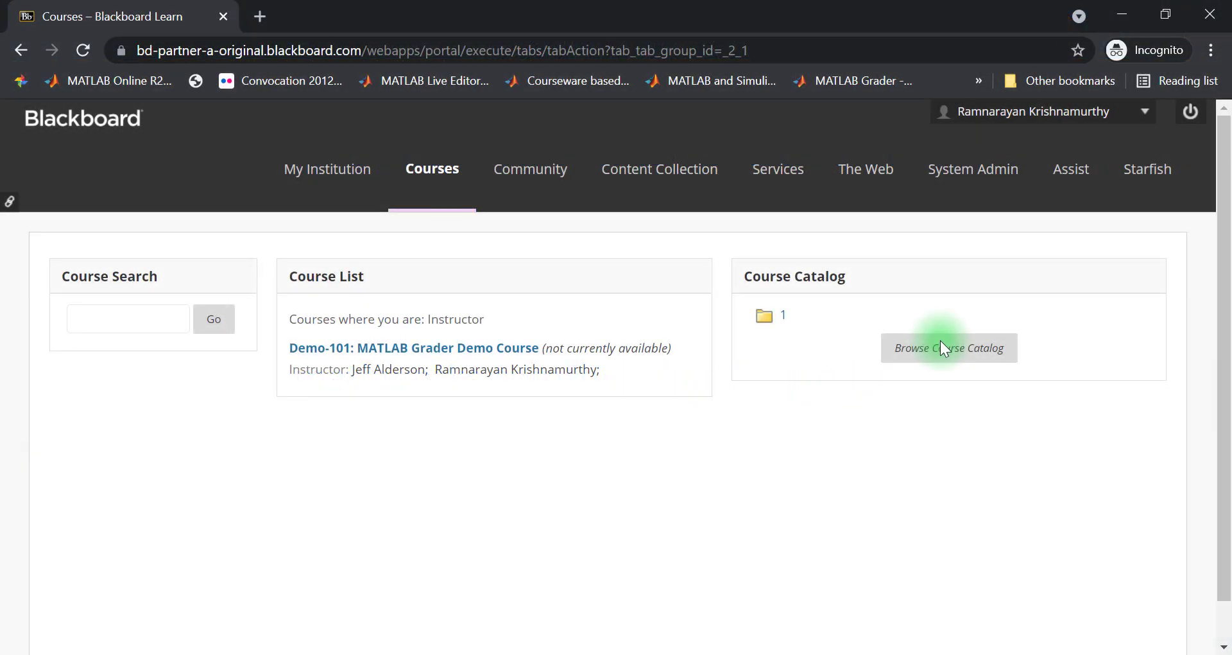
- Open the MATLAB Grader Demo Course (Demo-101) and go to its Exercises area
click(491, 352)
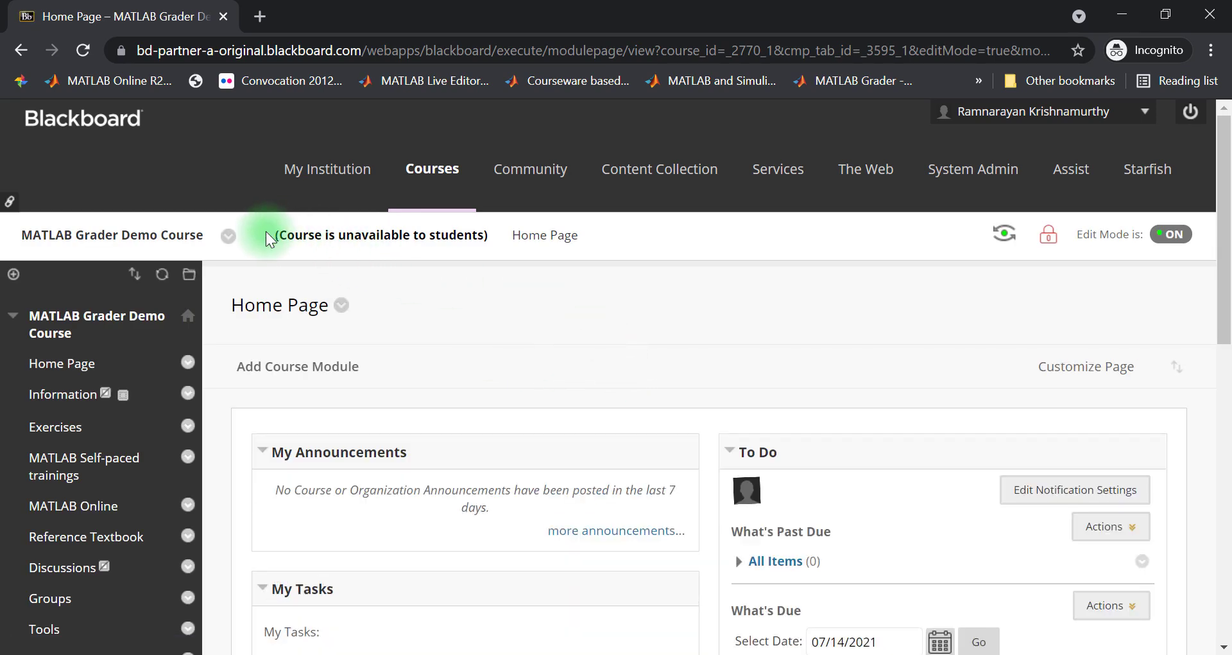
drag(267, 233, 513, 232)
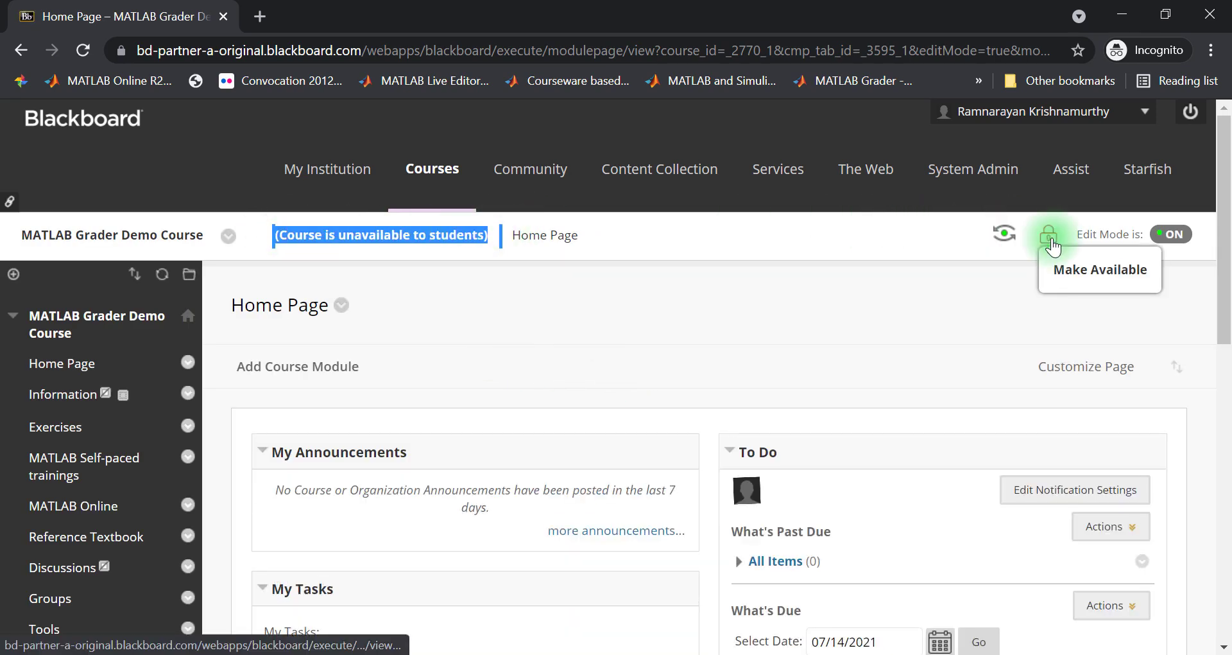
click(150, 354)
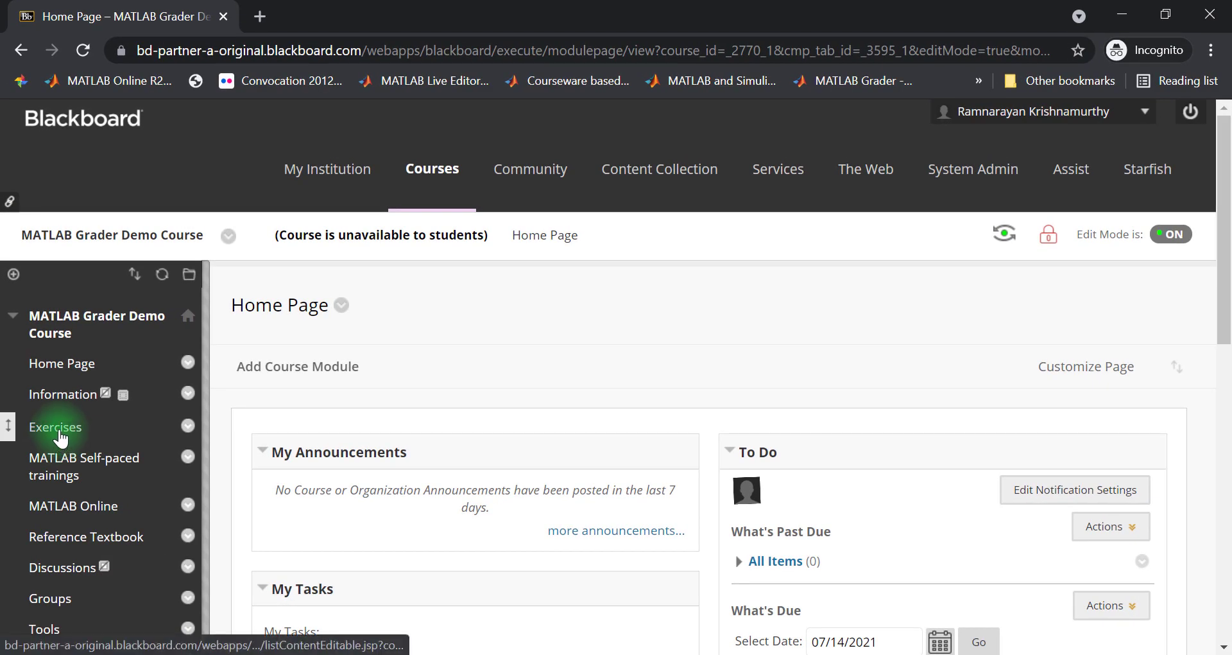
click(84, 372)
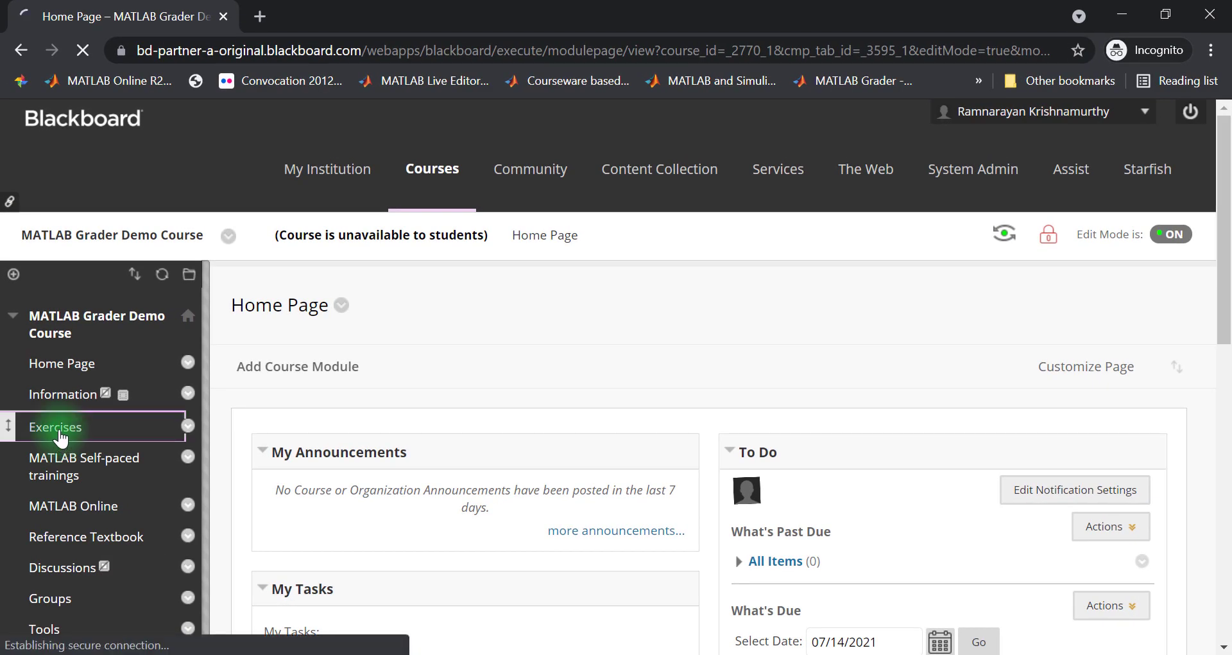
- In the Week 1 folder, add a MATLAB Grader (Demo) item from Build Content
click(347, 440)
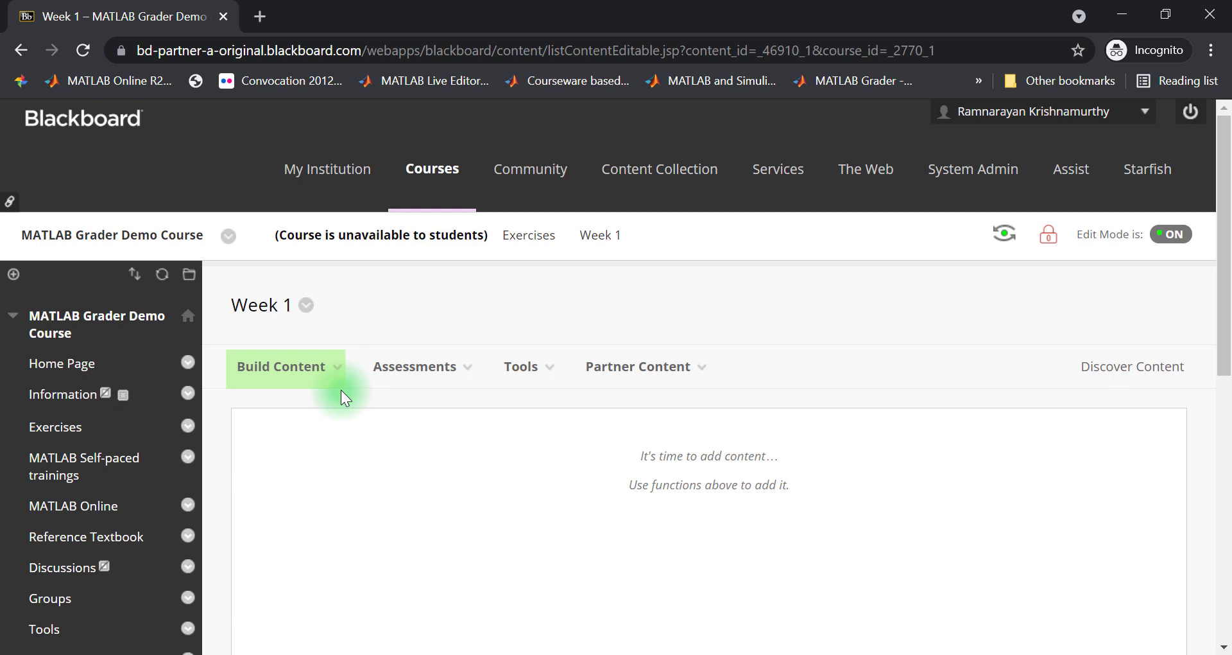
click(340, 388)
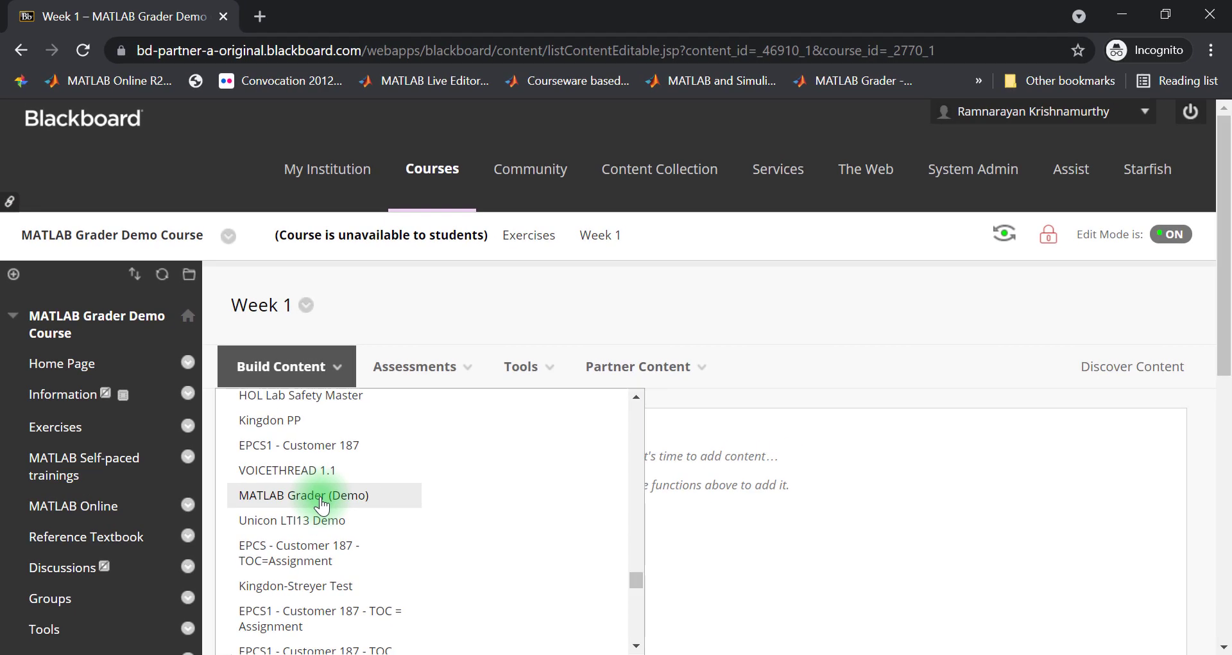
click(322, 505)
- Name the item 'Problem 1: Scripts' and give it the description 'Learning Scripts'
scroll(614, 459, down, 1)
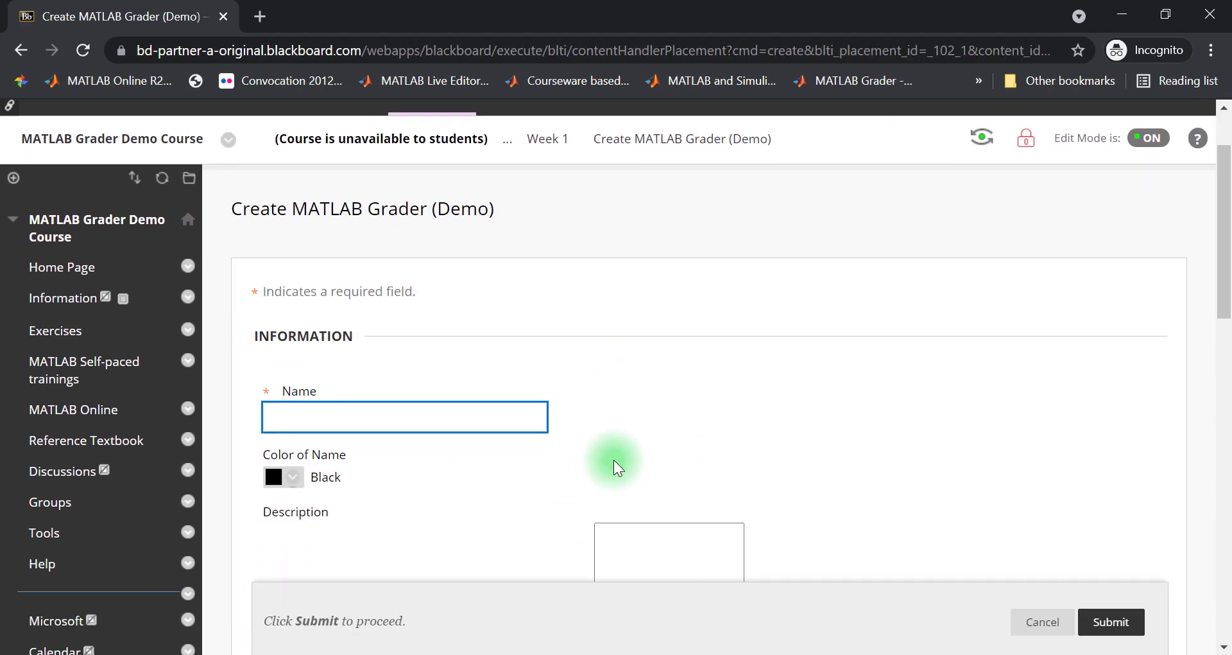
text(Problem 1: Scripts)
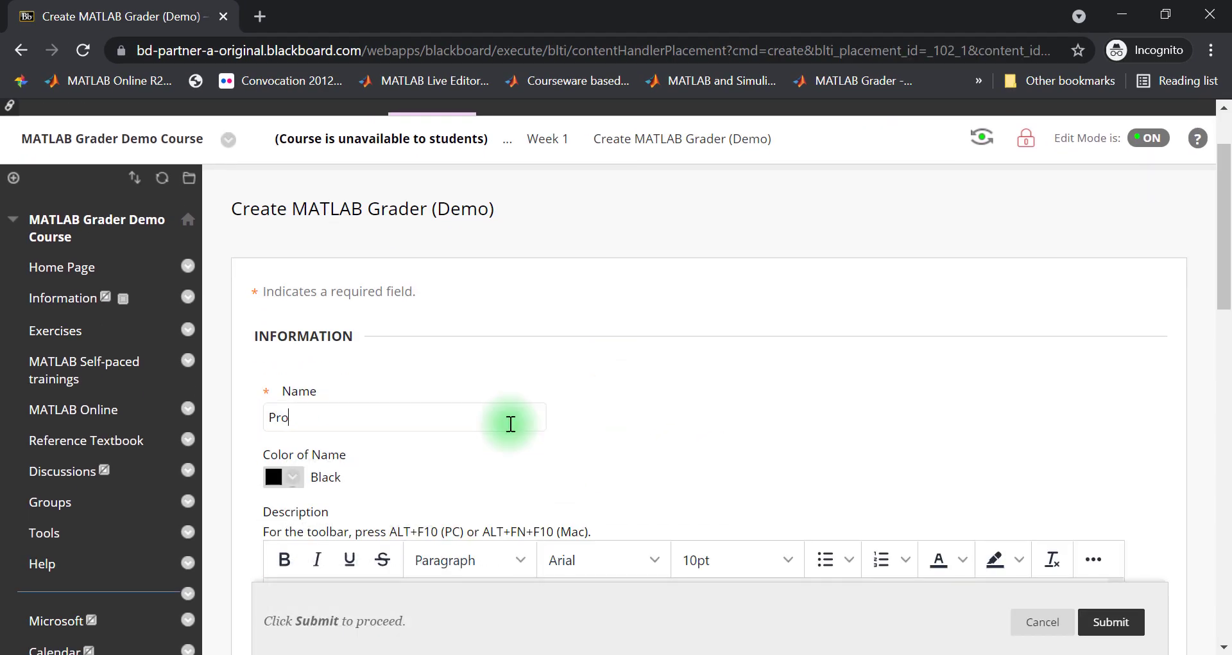
scroll(449, 385, down, 4)
click(420, 353)
text(Learning Scripts)
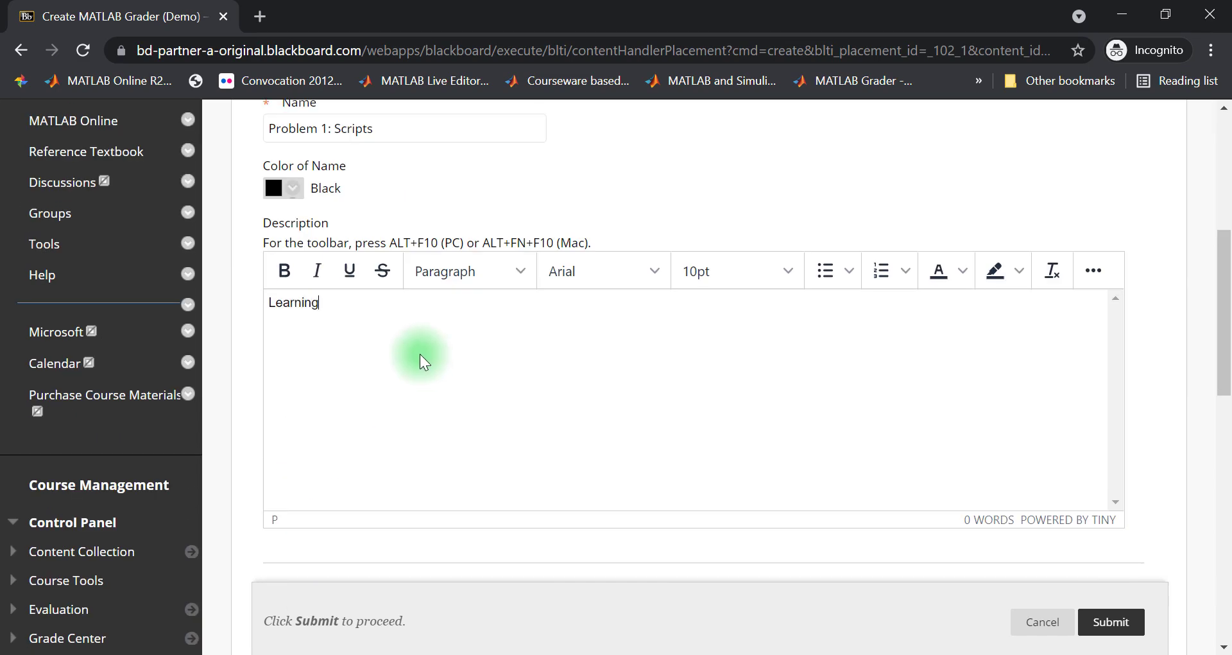
- Set Enable Evaluation to Yes in the Grading section
scroll(420, 353, down, 3)
scroll(407, 314, down, 3)
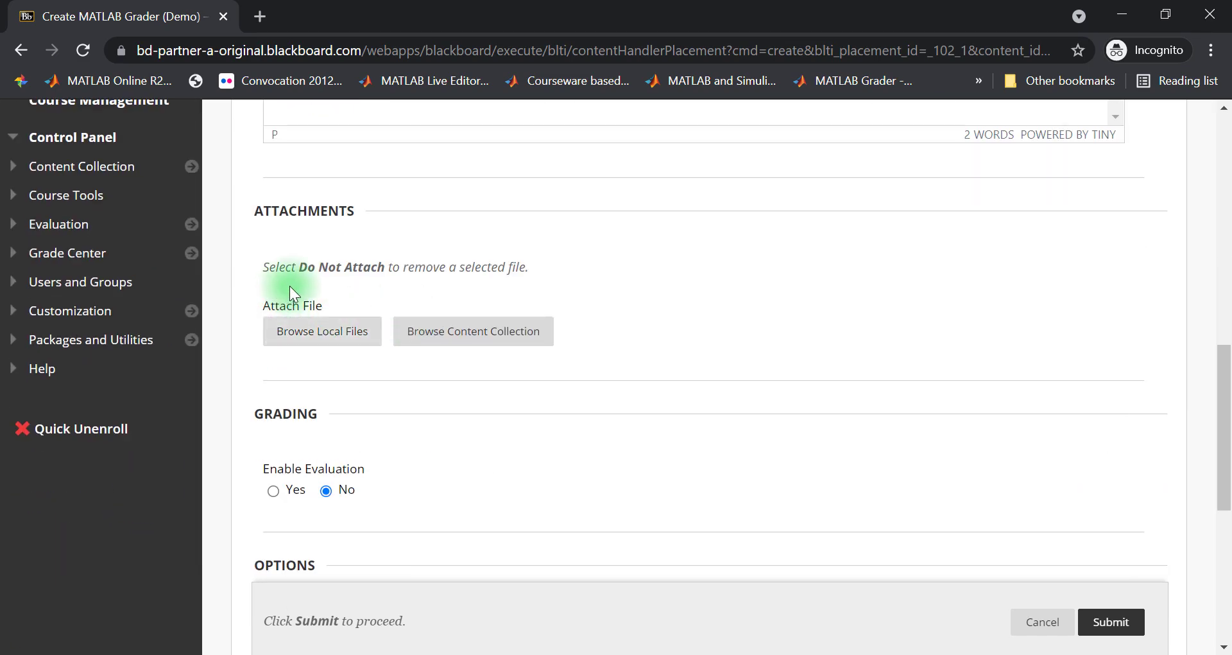
scroll(473, 360, down, 2)
click(274, 396)
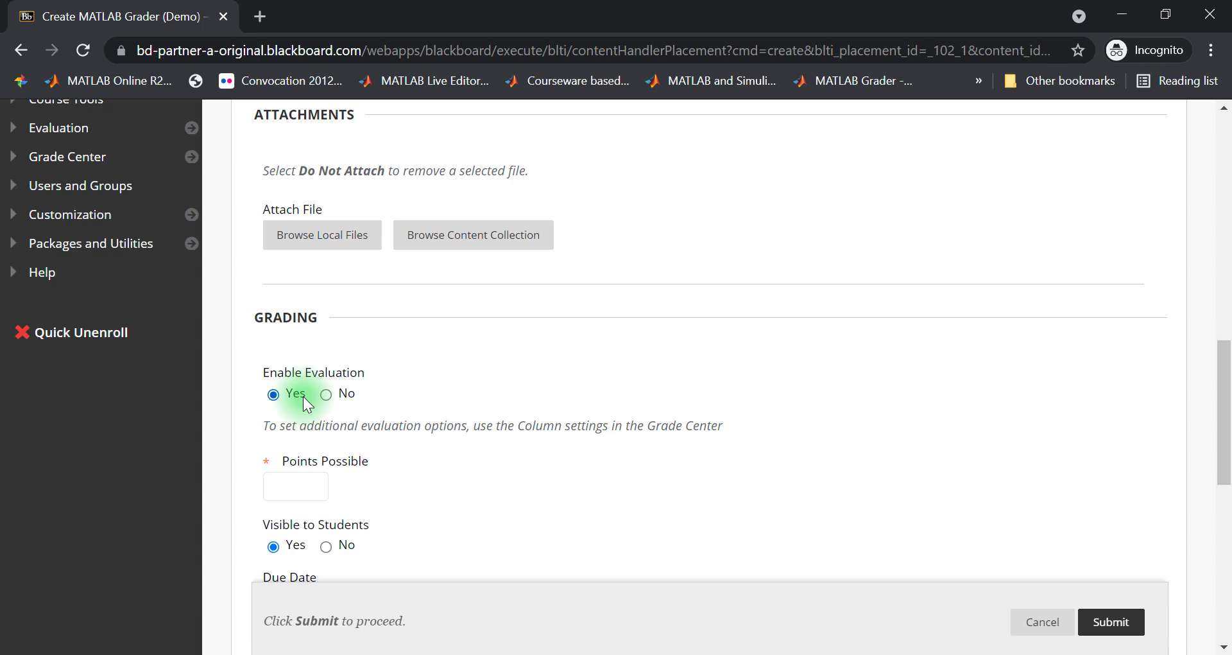
scroll(465, 404, down, 2)
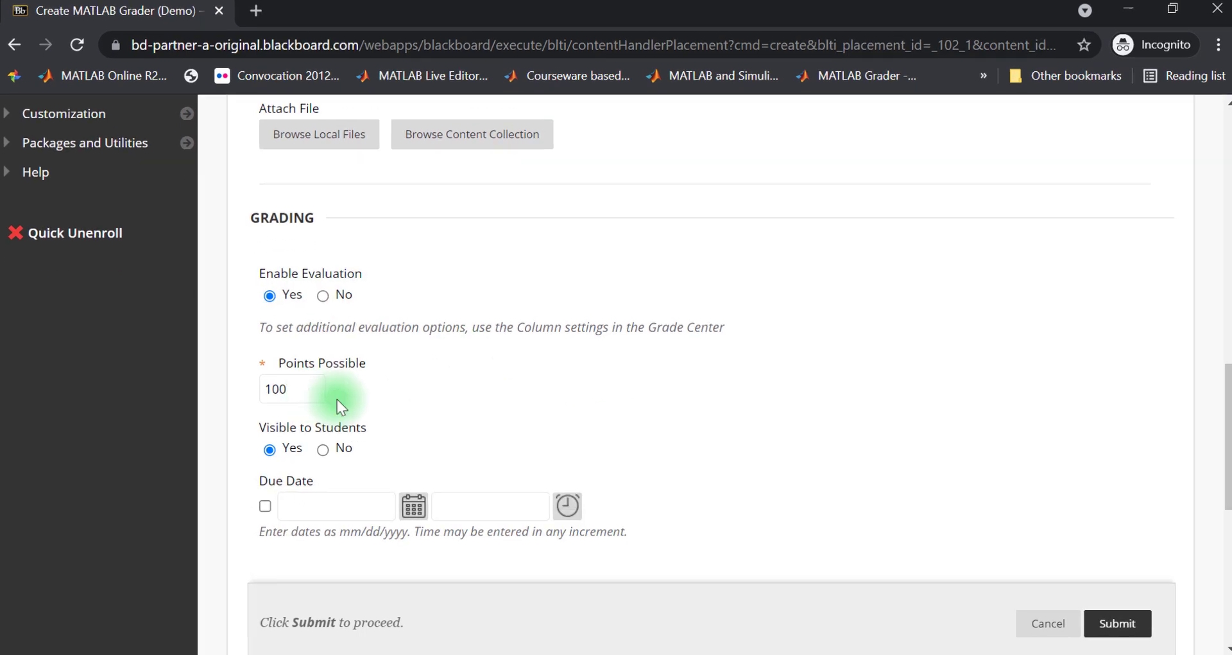
- Set Points Possible to 100
click(324, 393)
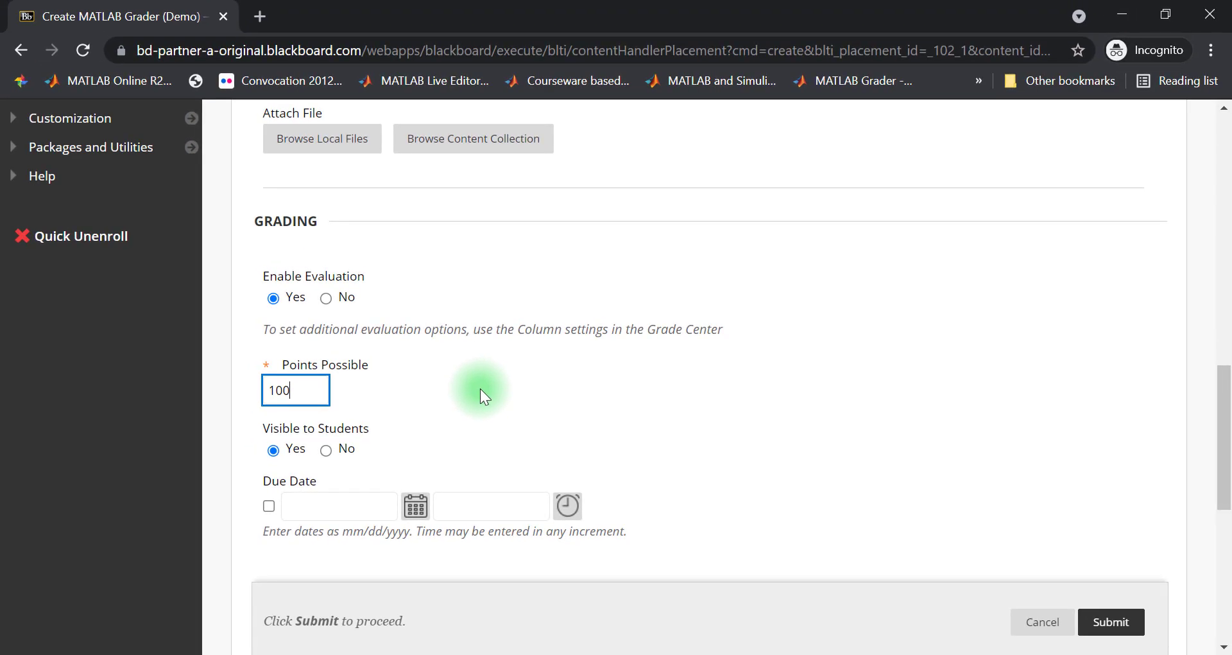
click(480, 388)
click(275, 482)
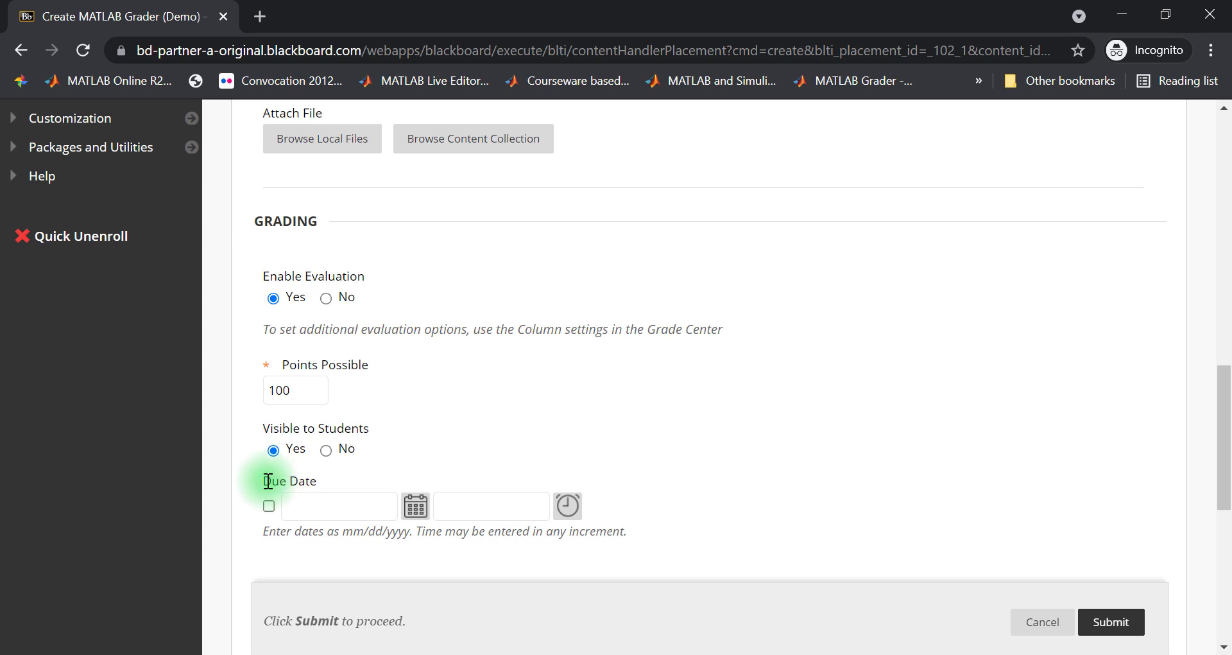
drag(257, 481, 397, 466)
scroll(553, 450, down, 3)
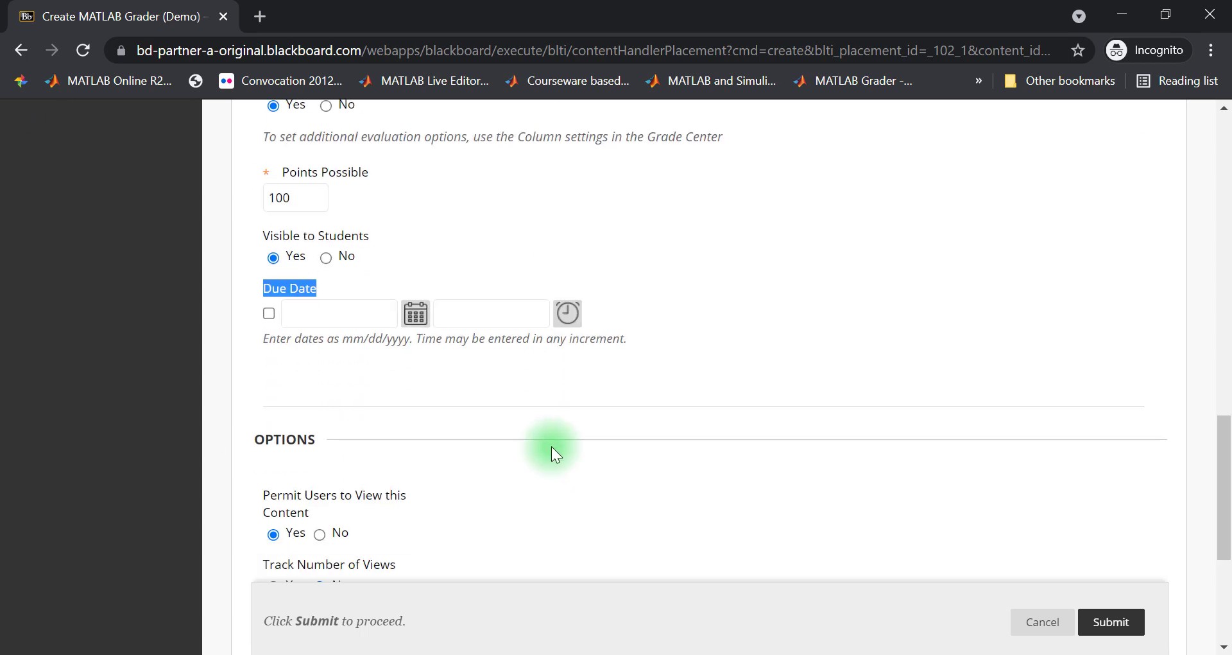
scroll(551, 445, down, 3)
scroll(334, 433, down, 2)
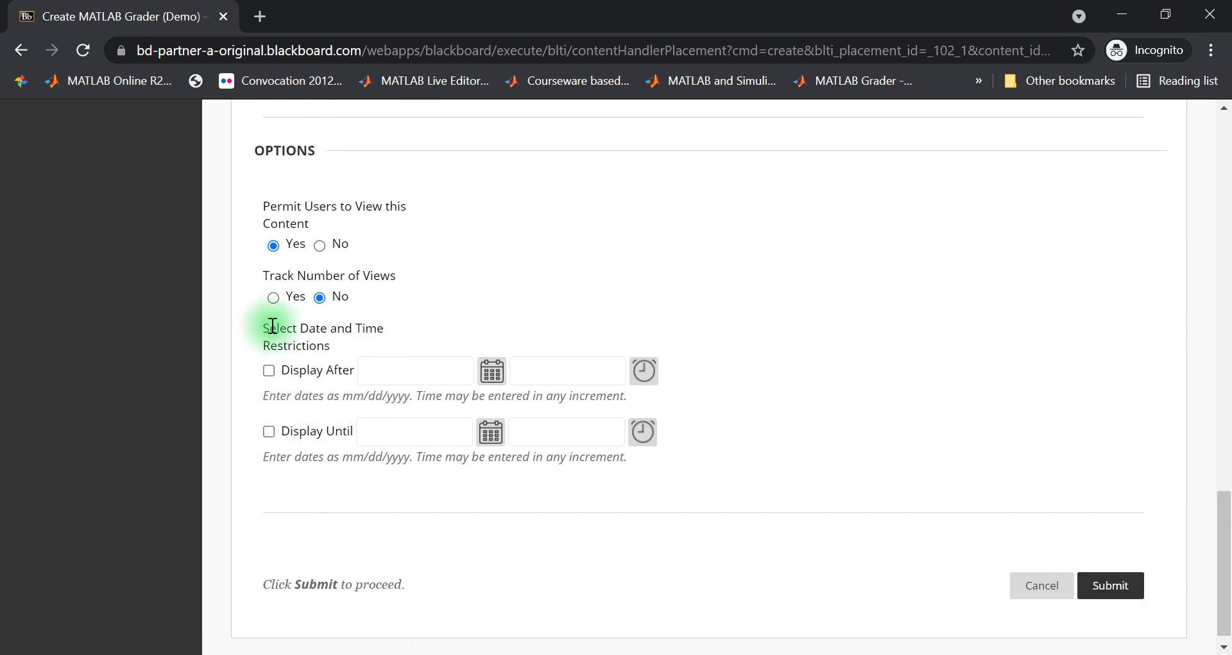
- Submit the form to create Problem 1: Scripts and open the new item
drag(264, 327, 412, 333)
click(880, 317)
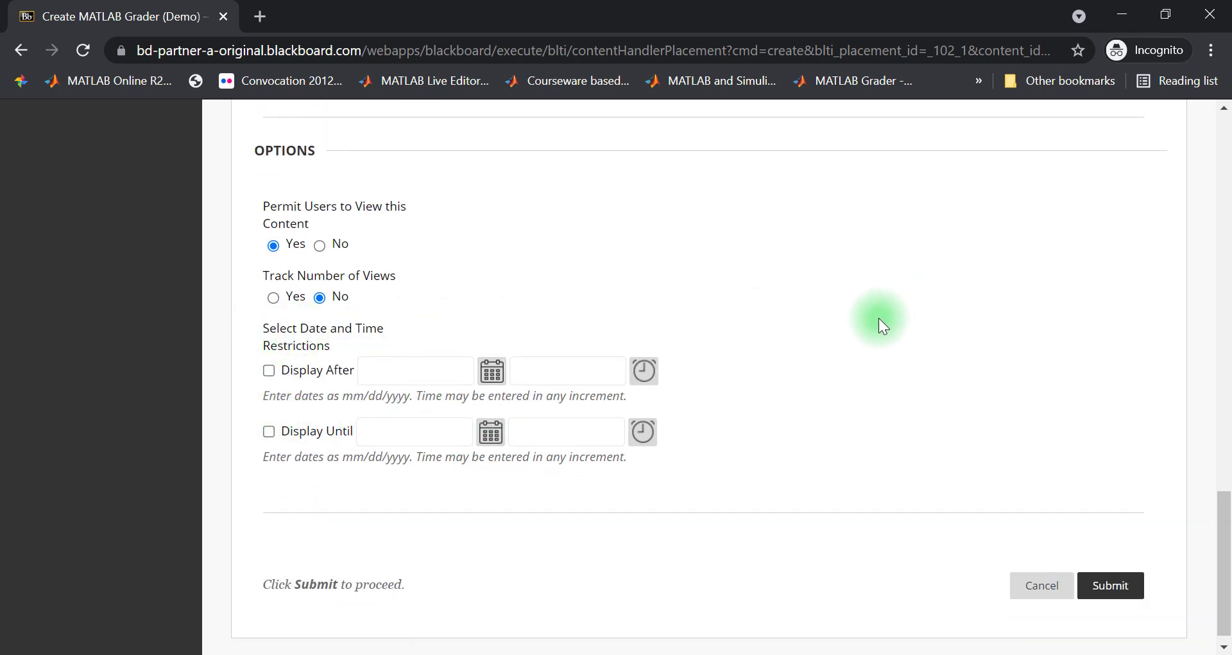
click(1106, 574)
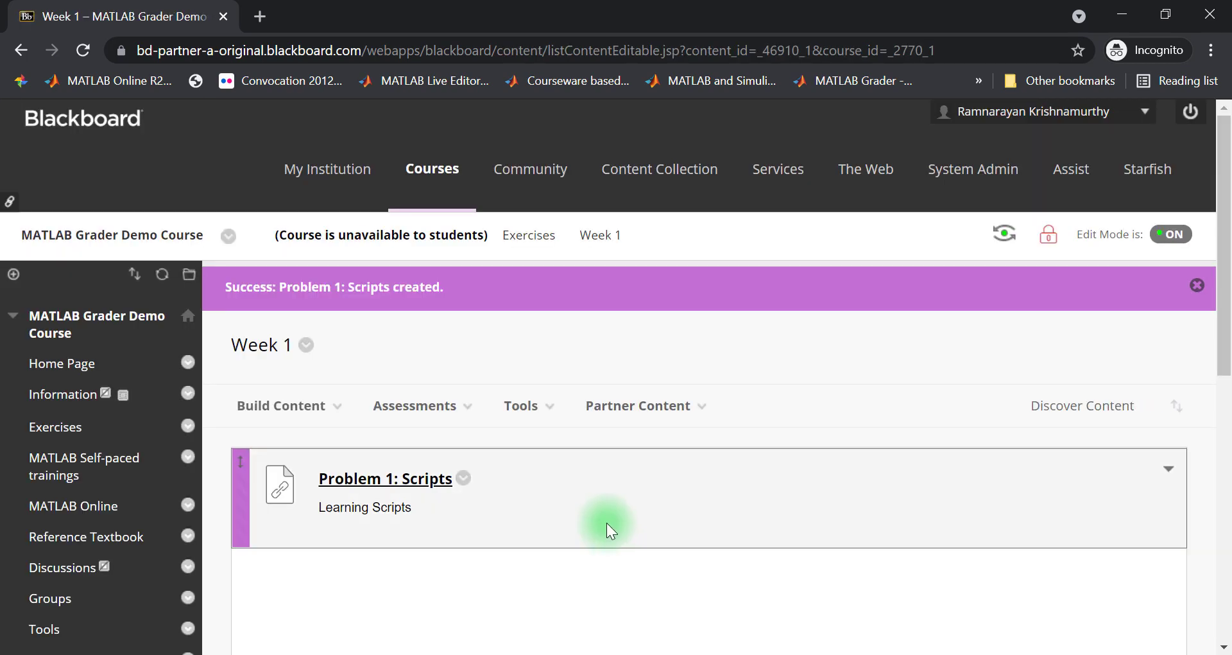
click(393, 482)
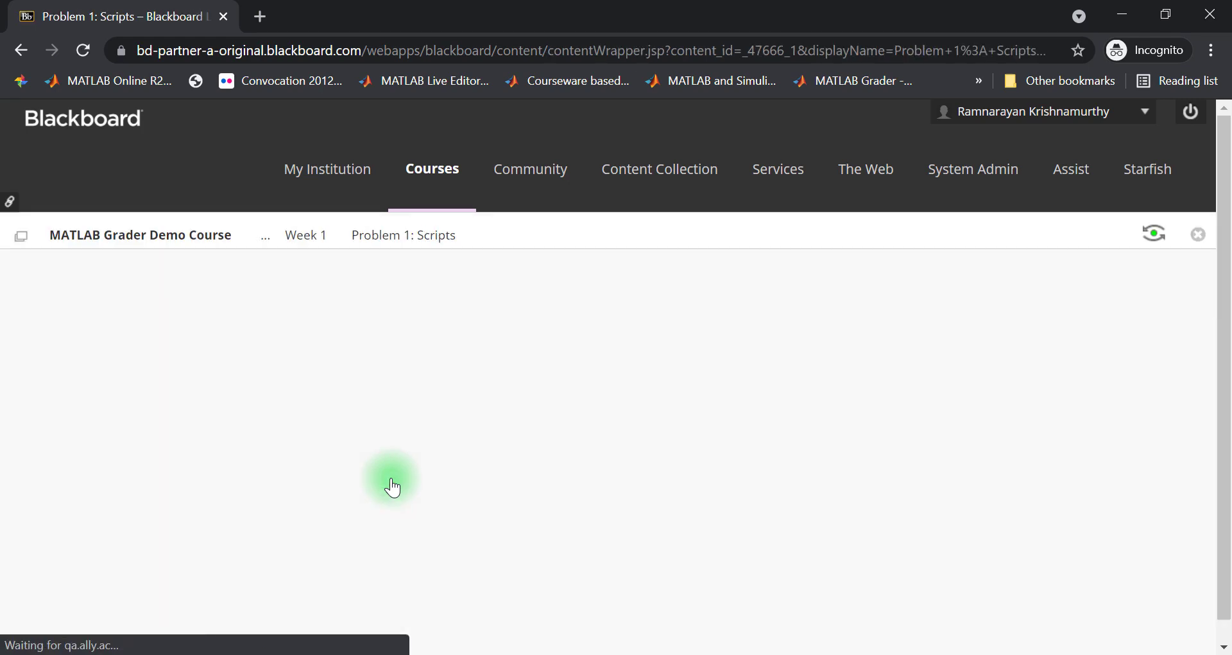
scroll(726, 452, down, 8)
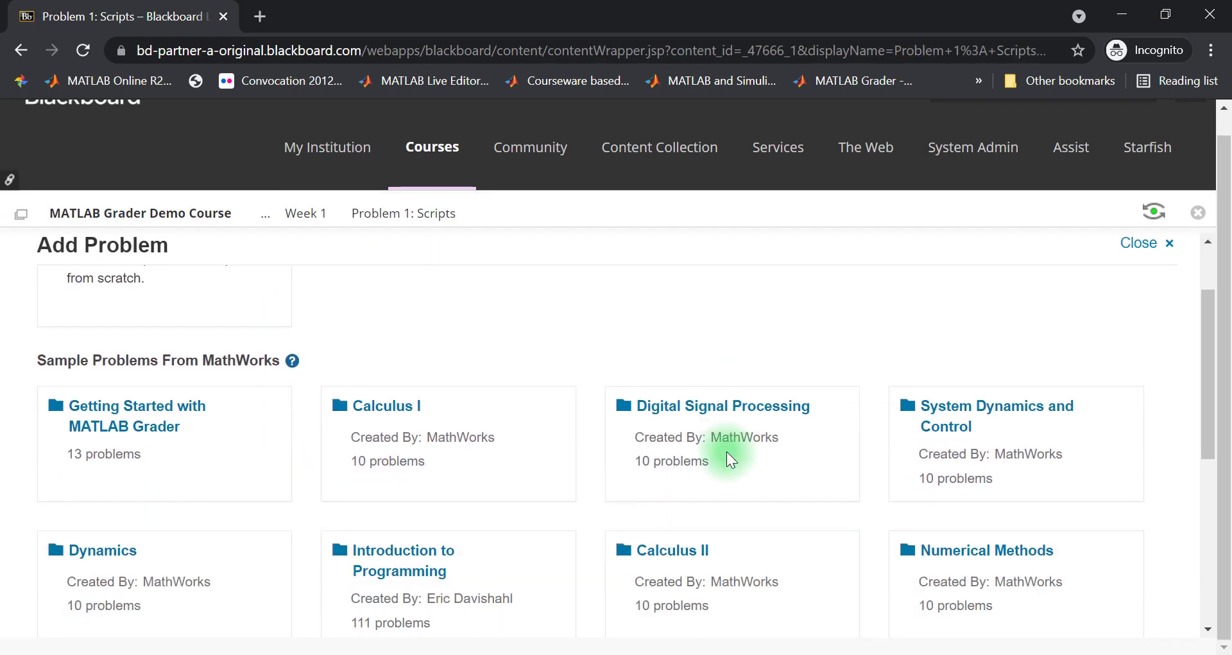
scroll(726, 452, up, 8)
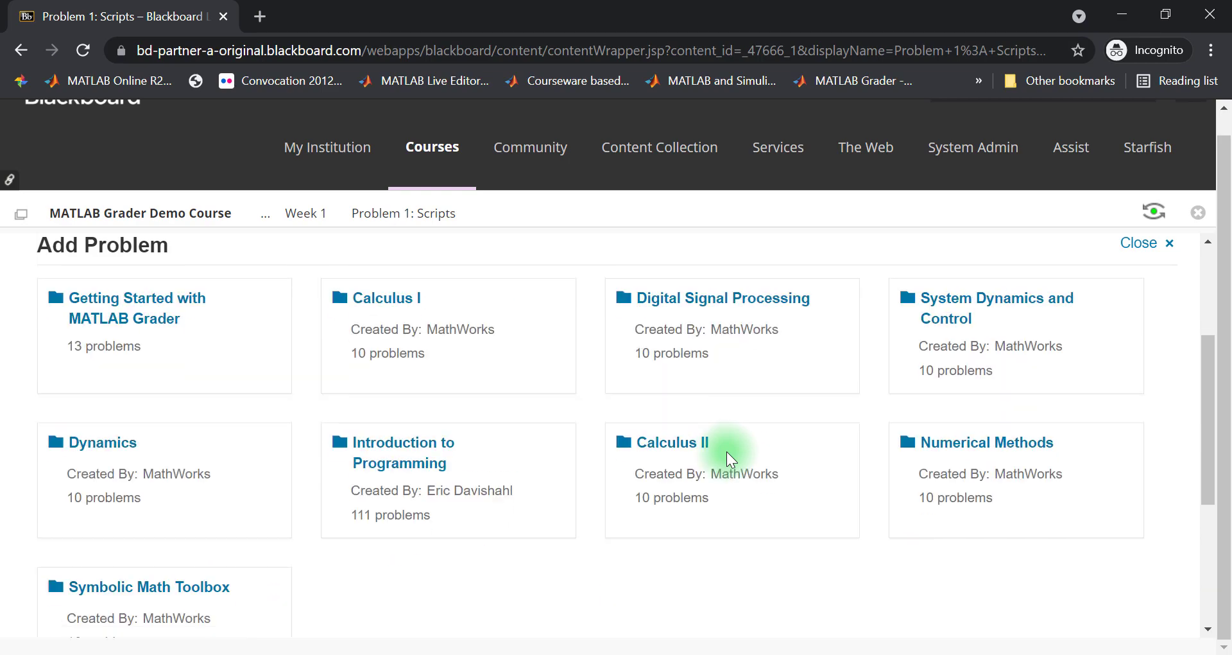
drag(170, 330, 56, 332)
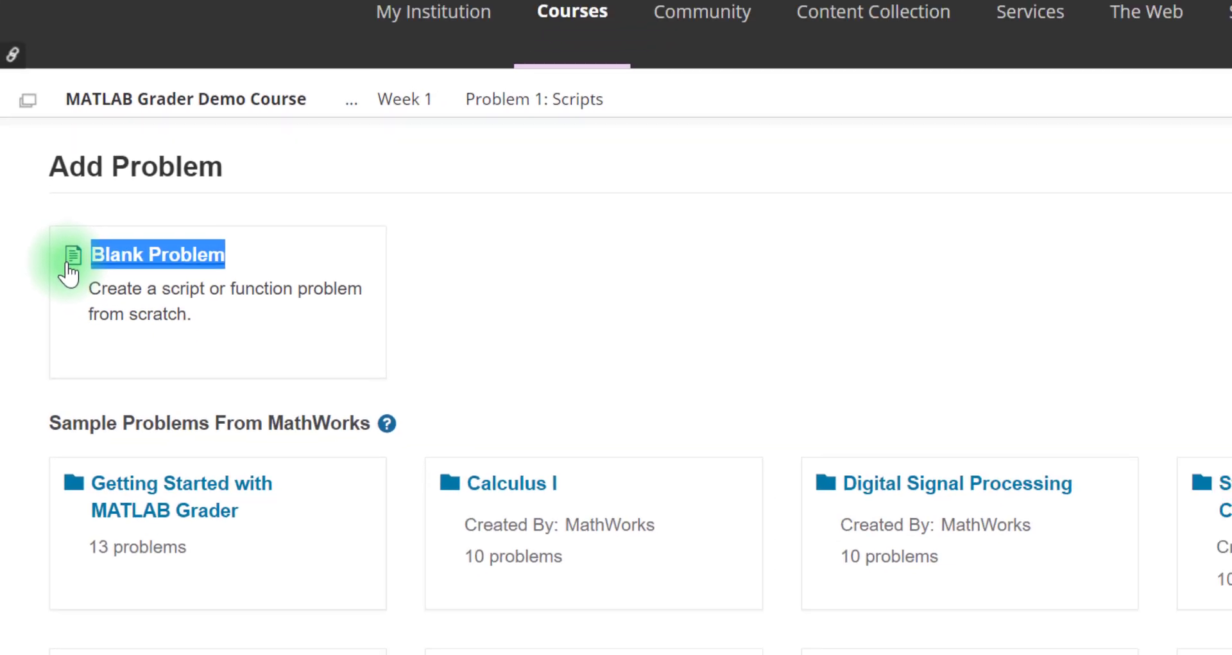
drag(1207, 384, 1205, 446)
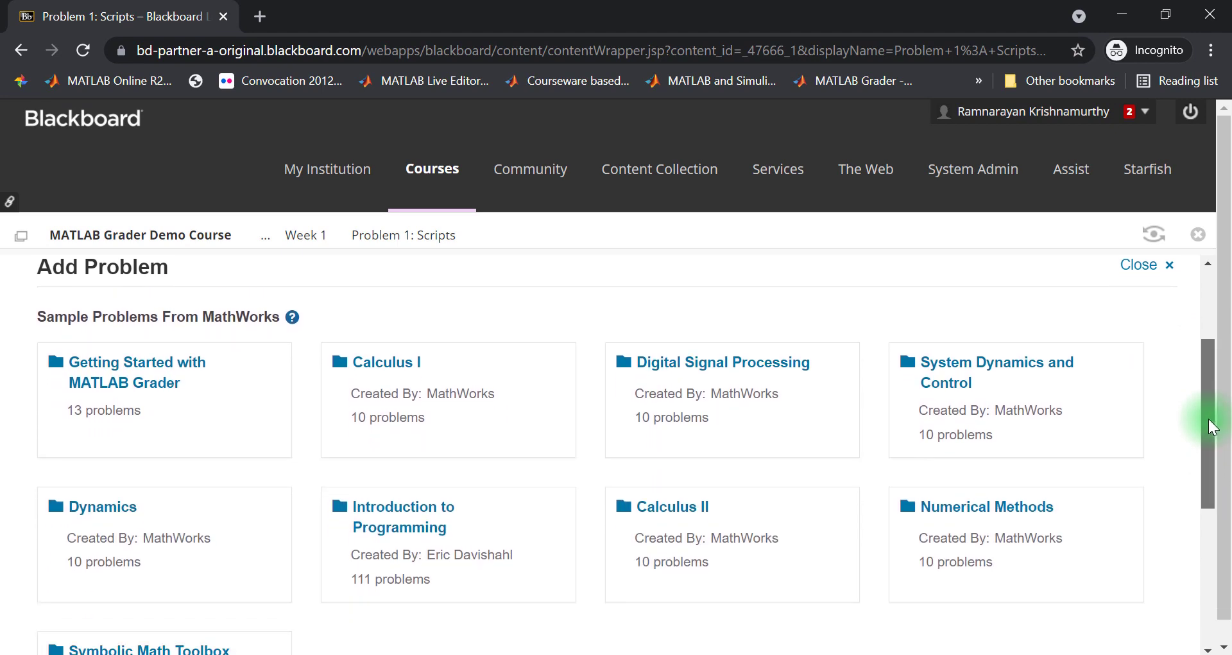
scroll(49, 302, down, 1)
drag(37, 301, 289, 304)
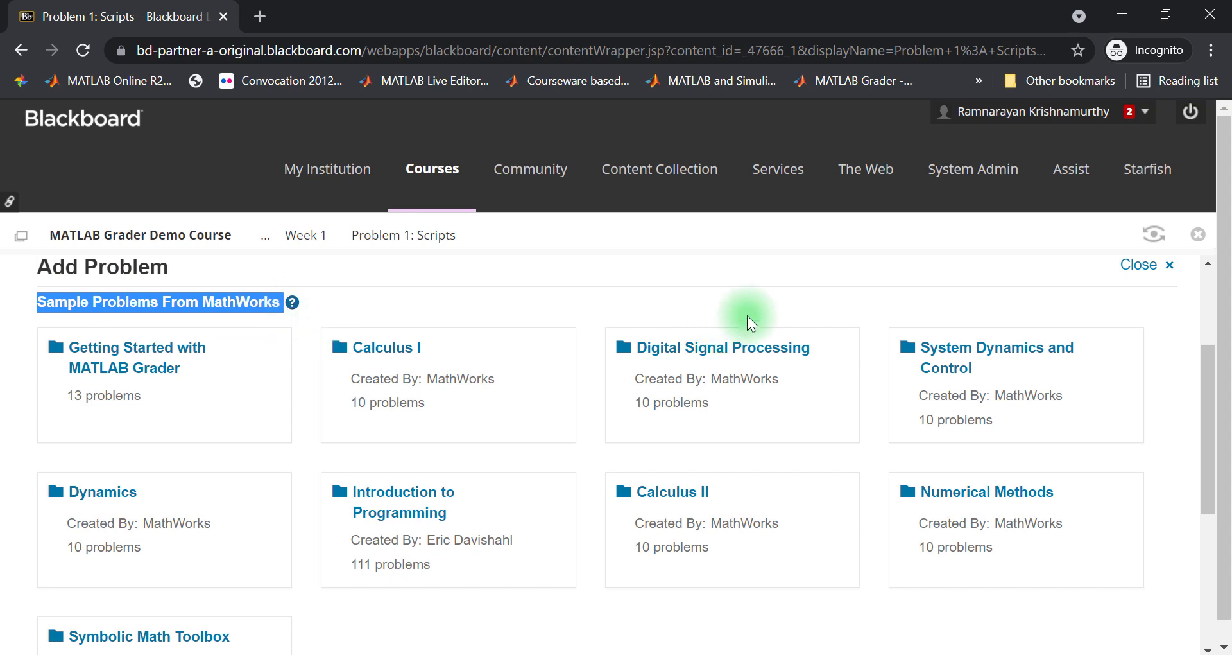
drag(637, 349, 795, 366)
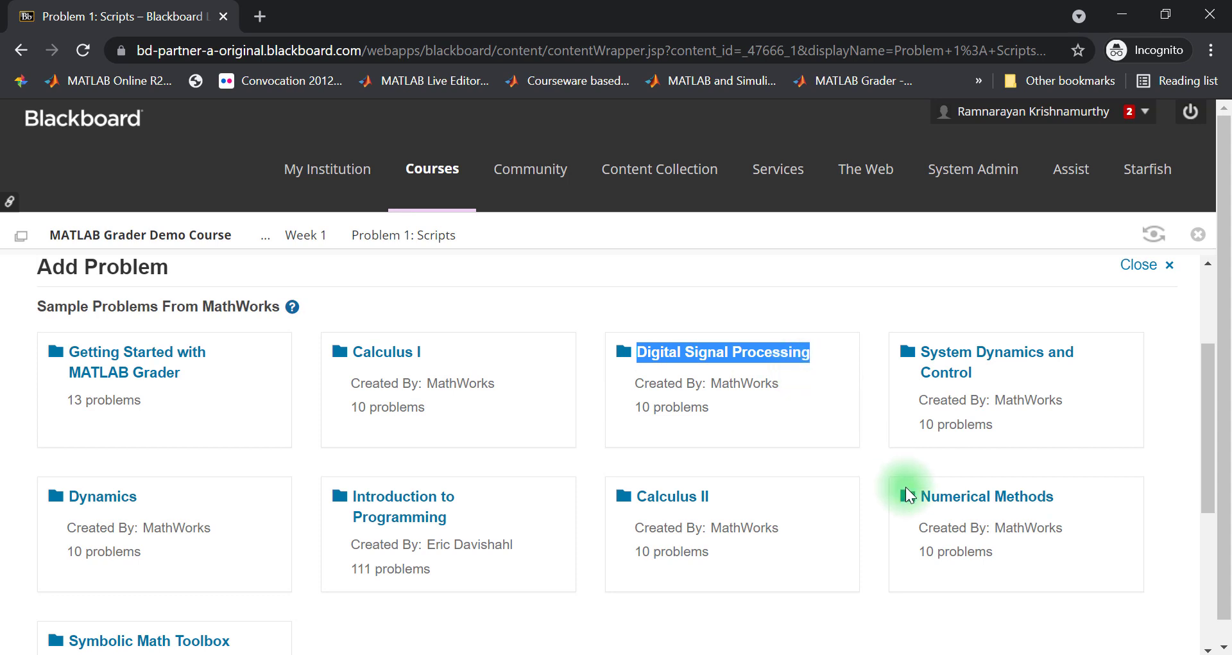
drag(910, 492, 1062, 510)
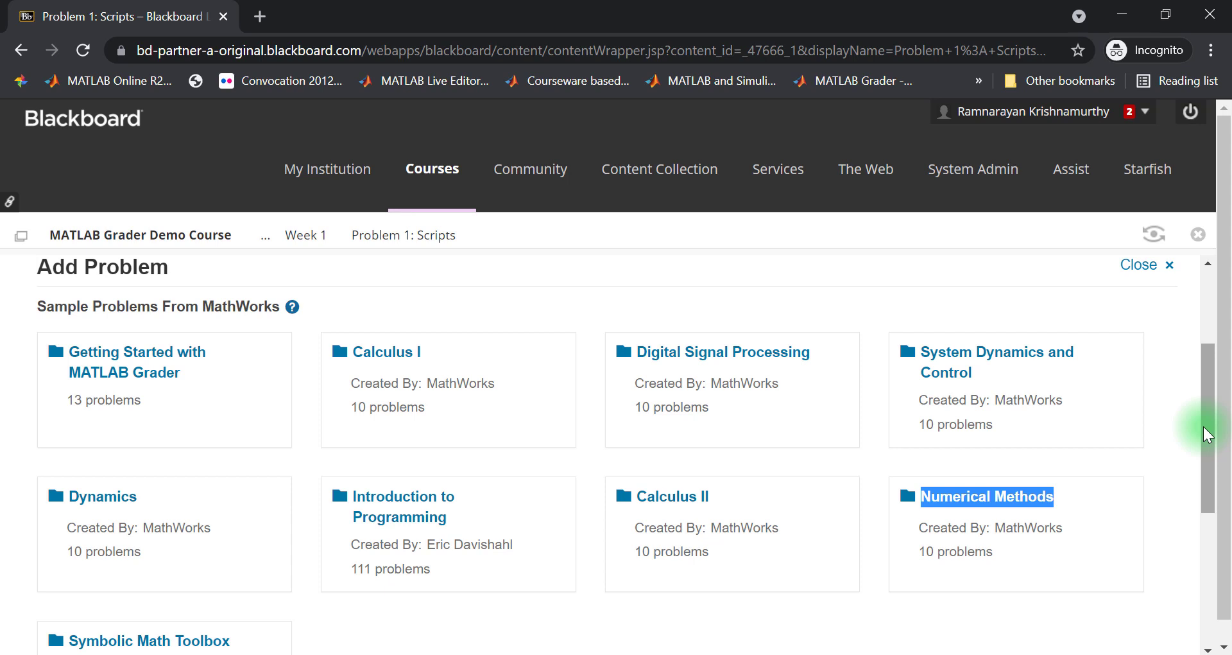
scroll(768, 575, down, 5)
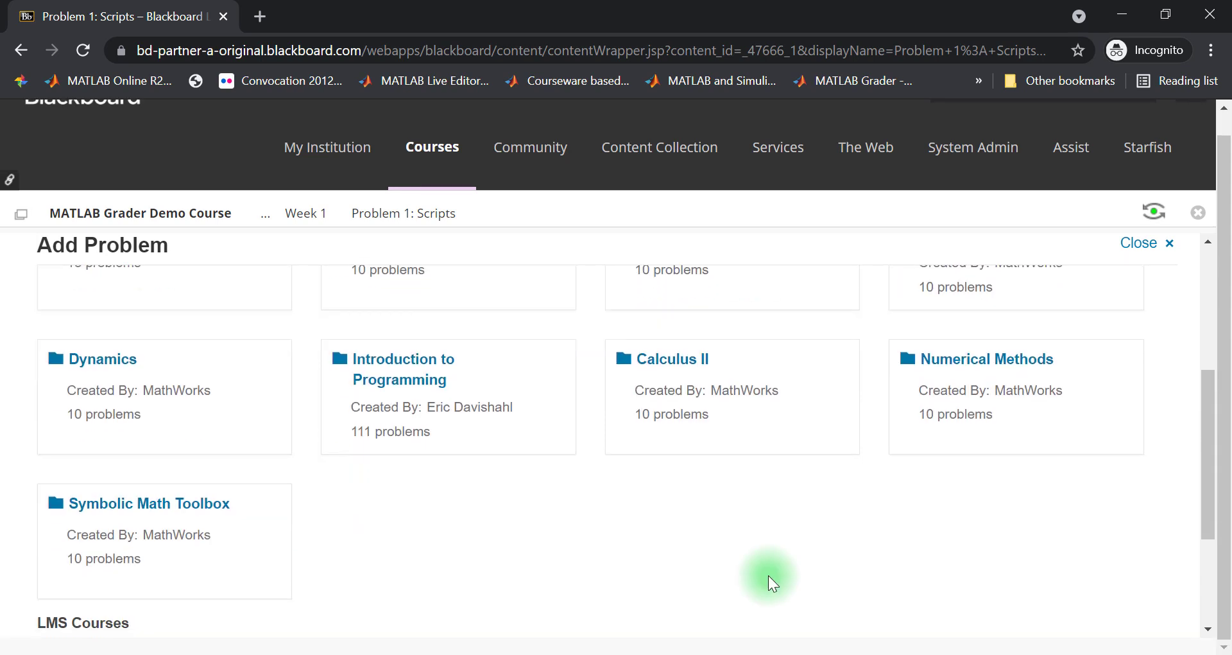
scroll(768, 576, down, 1)
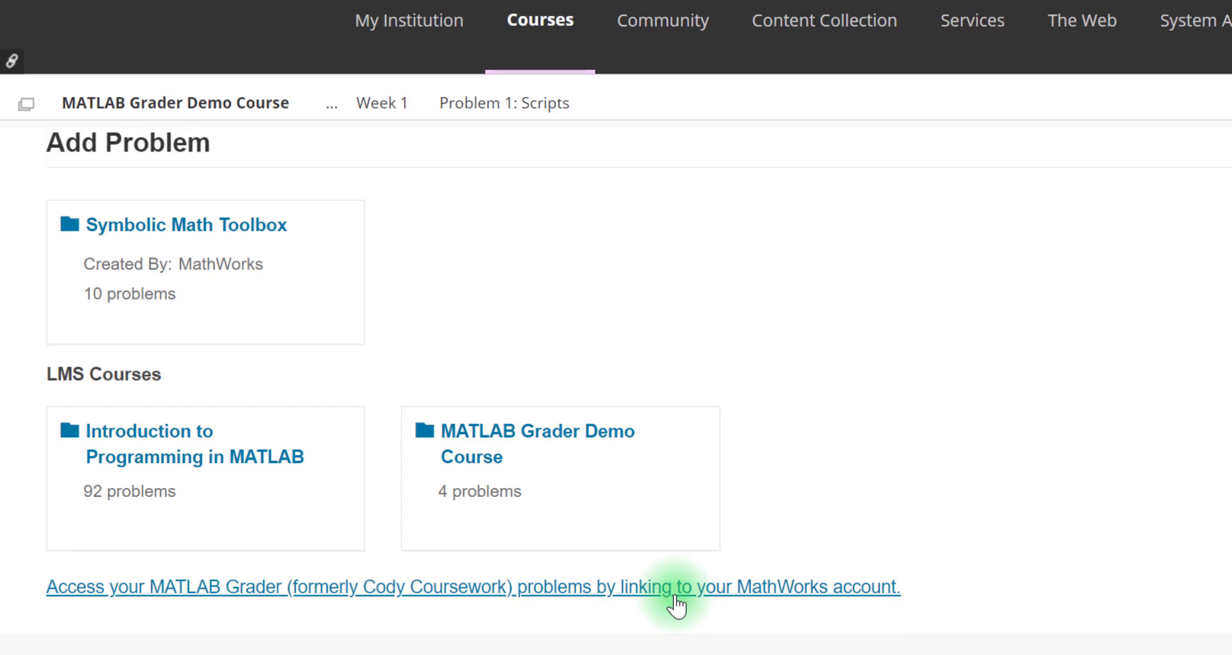
click(675, 595)
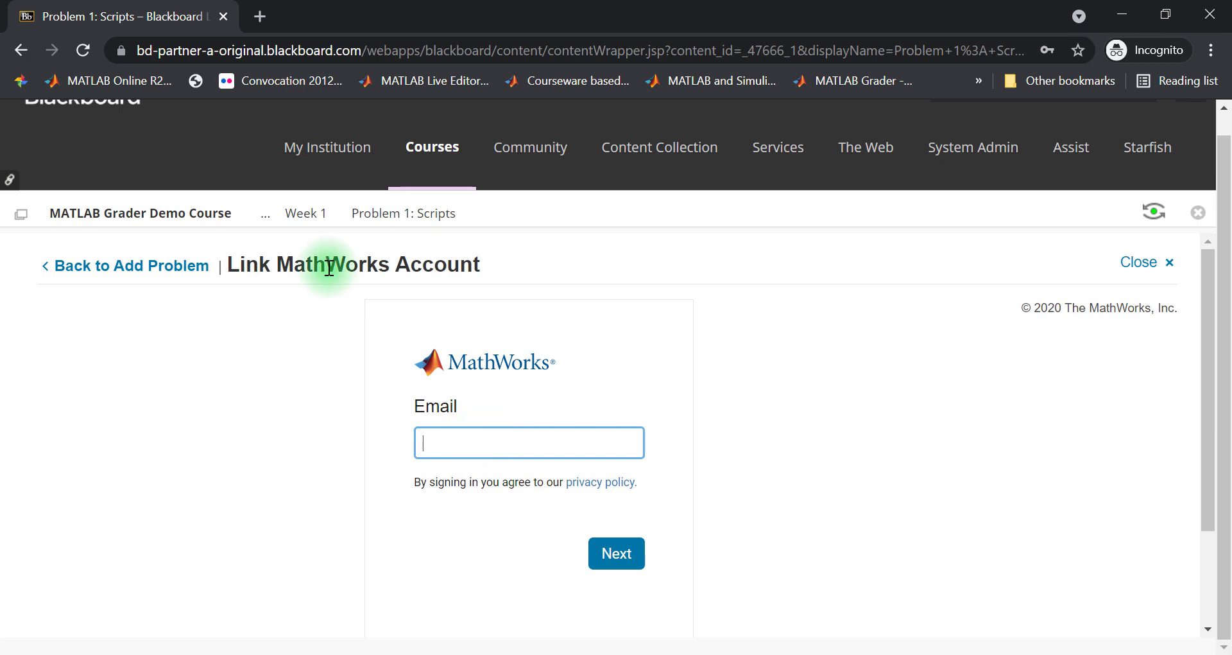
click(187, 274)
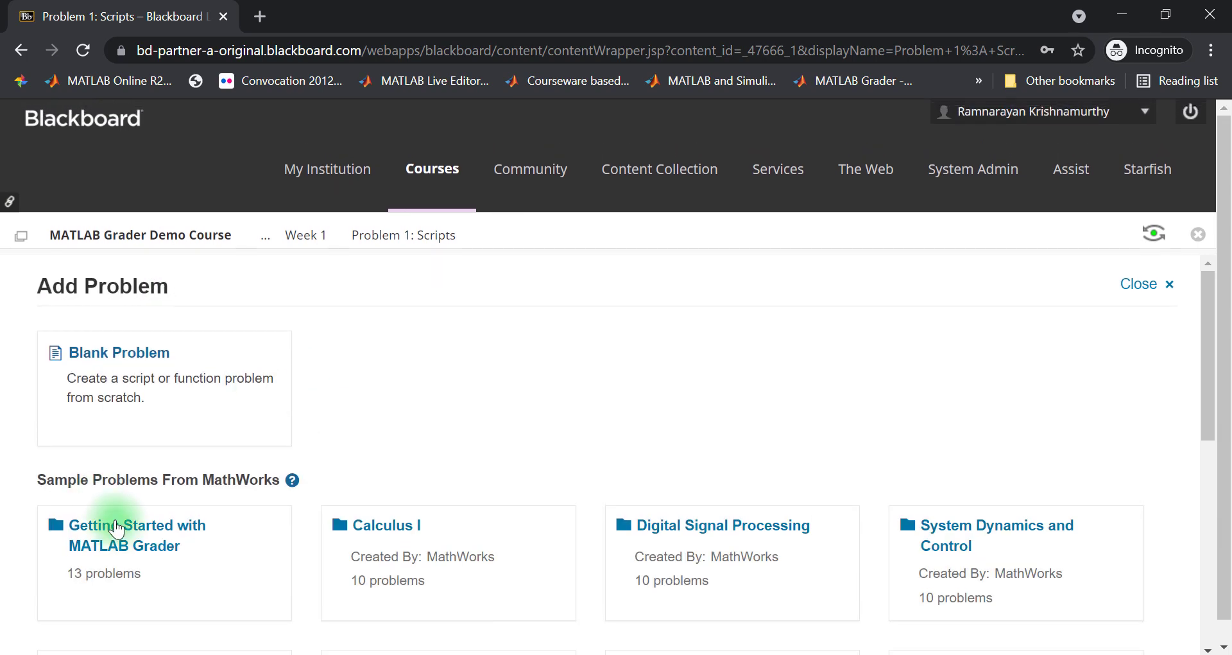
- Copy 'My first SCRIPT problem' from Getting Started with MATLAB Grader into the assignment
click(116, 527)
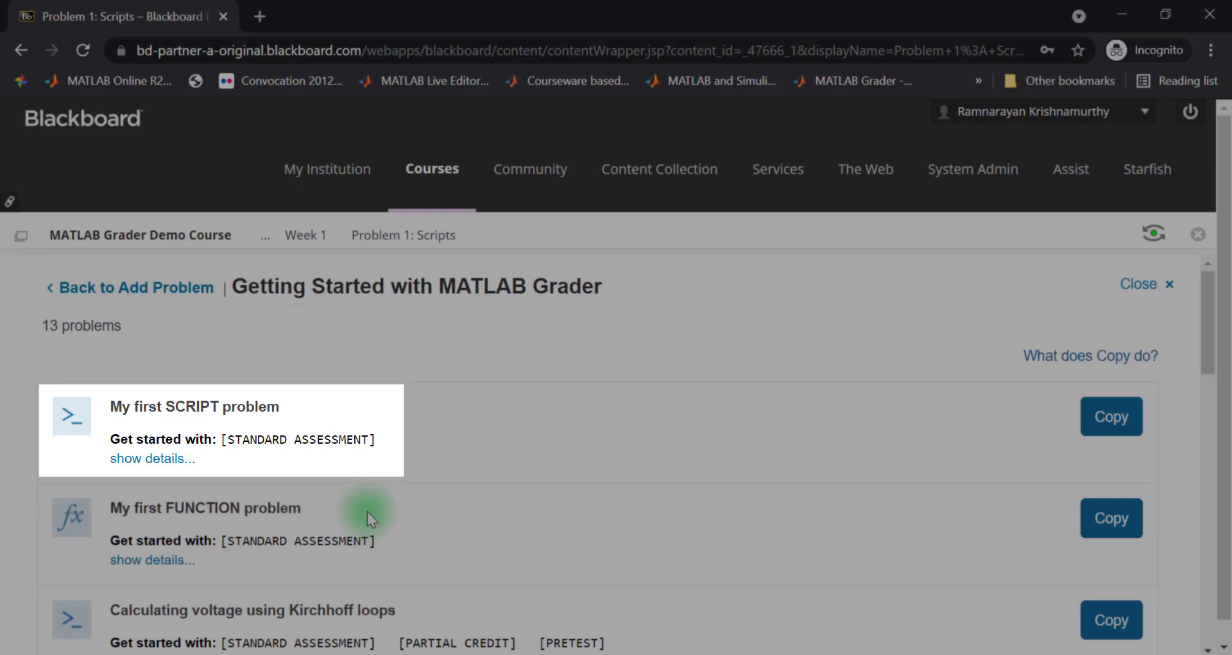
click(175, 458)
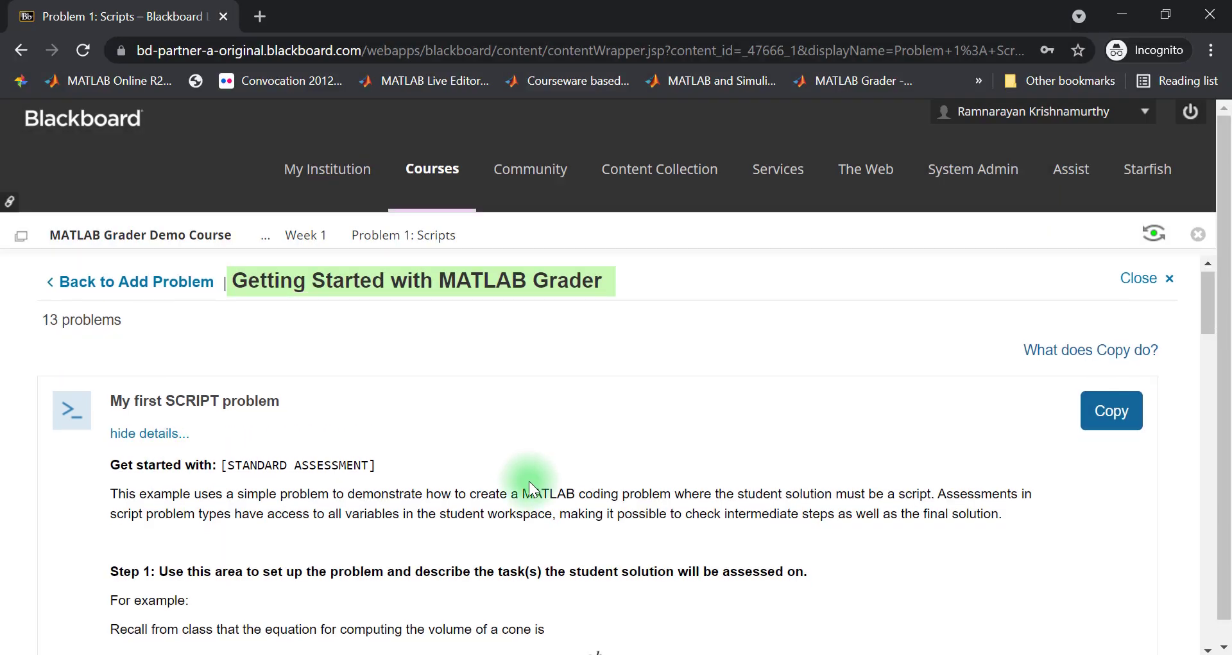
scroll(529, 488, down, 10)
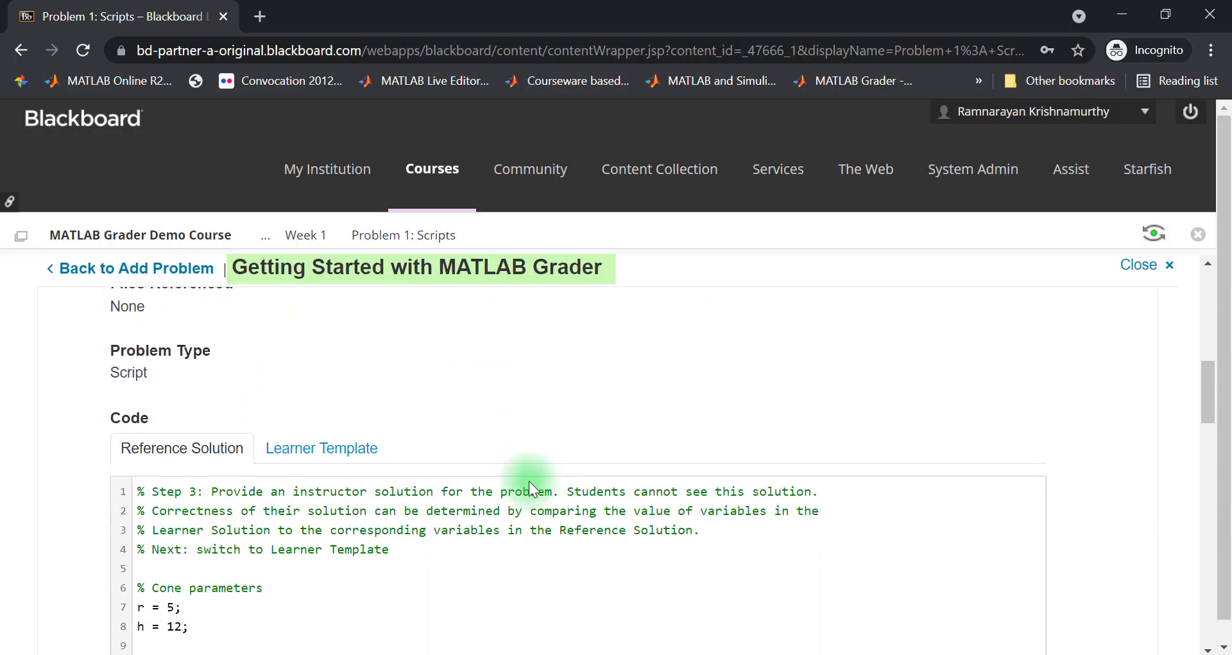
scroll(529, 480, down, 4)
scroll(529, 480, up, 15)
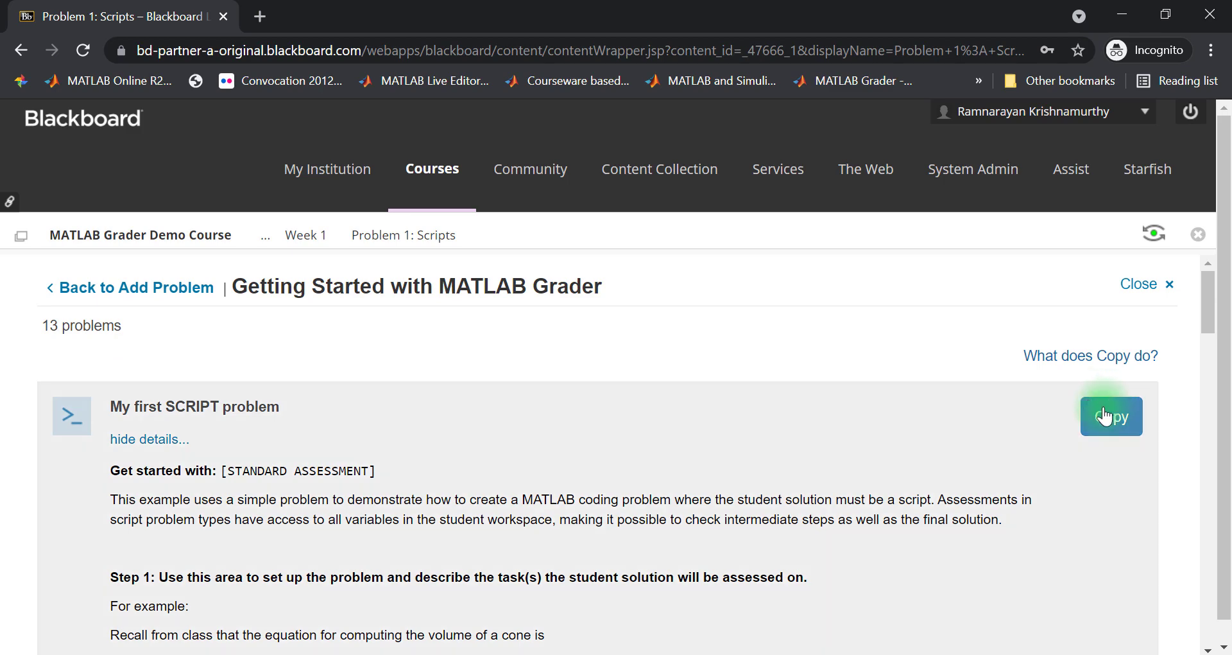
click(1100, 416)
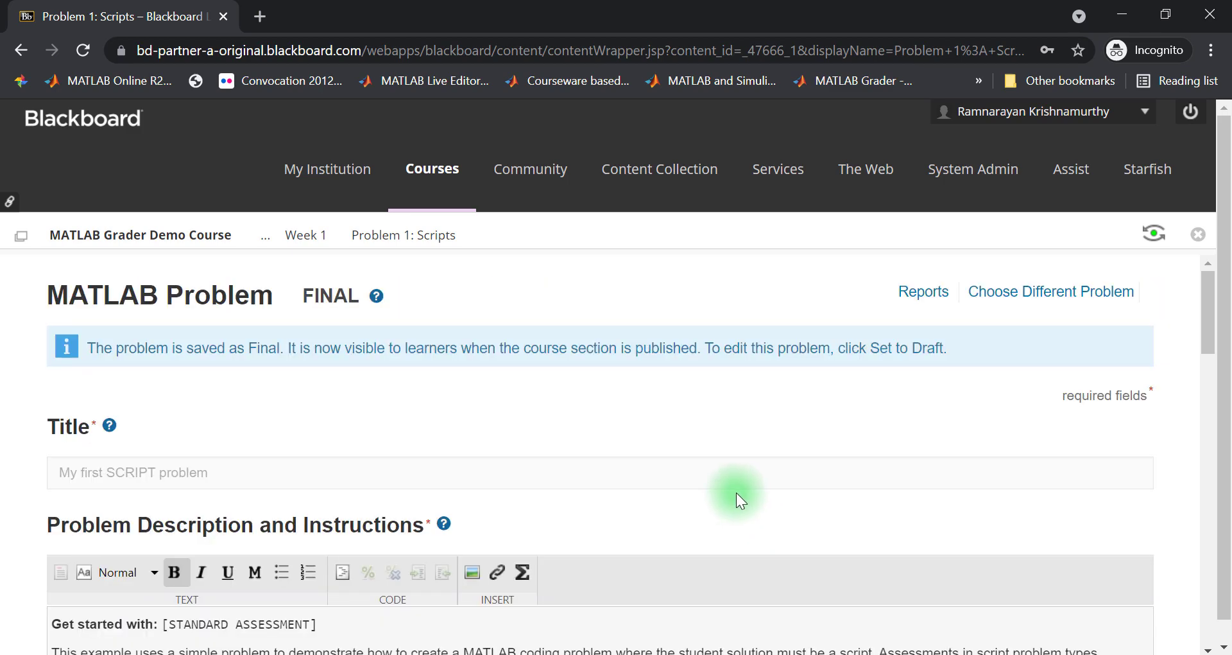
- Cancel the Set to Draft request so the problem stays Final
scroll(1164, 415, down, 2)
scroll(1179, 422, down, 15)
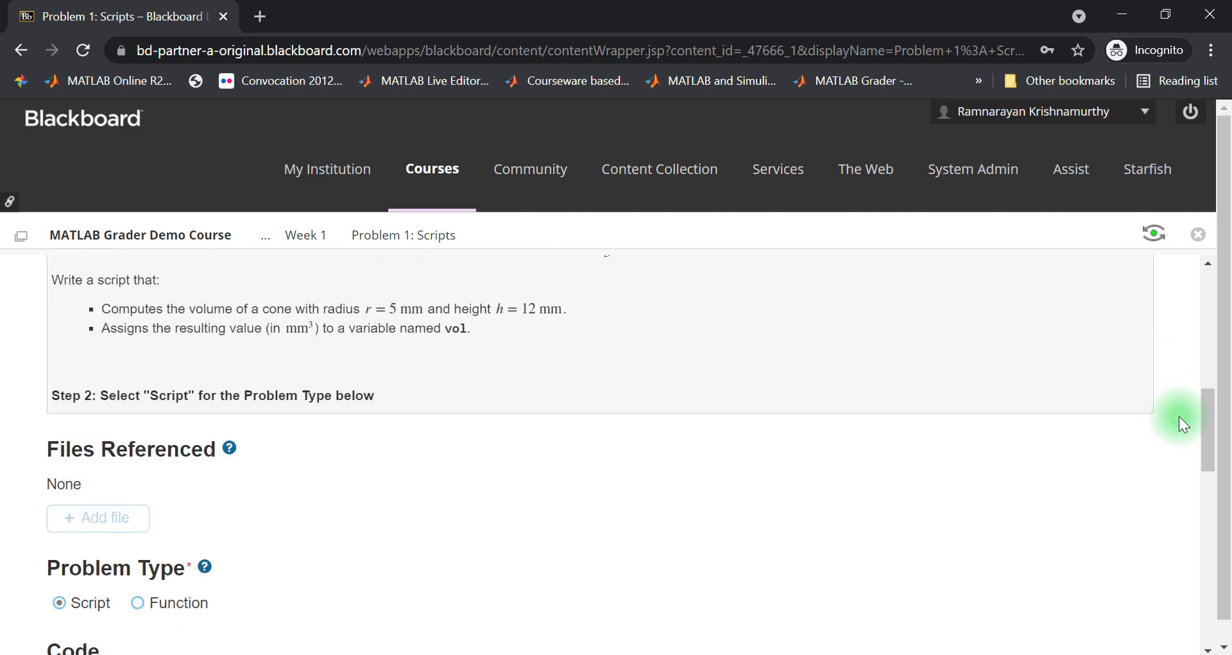
scroll(1180, 416, down, 5)
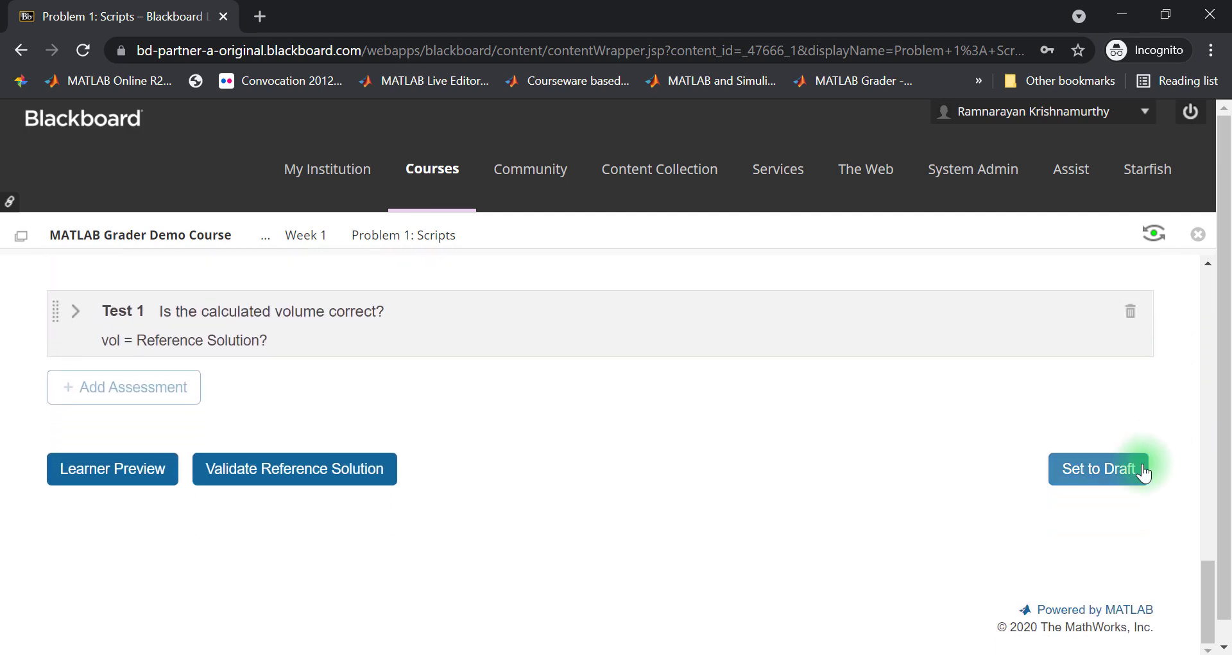
click(1100, 483)
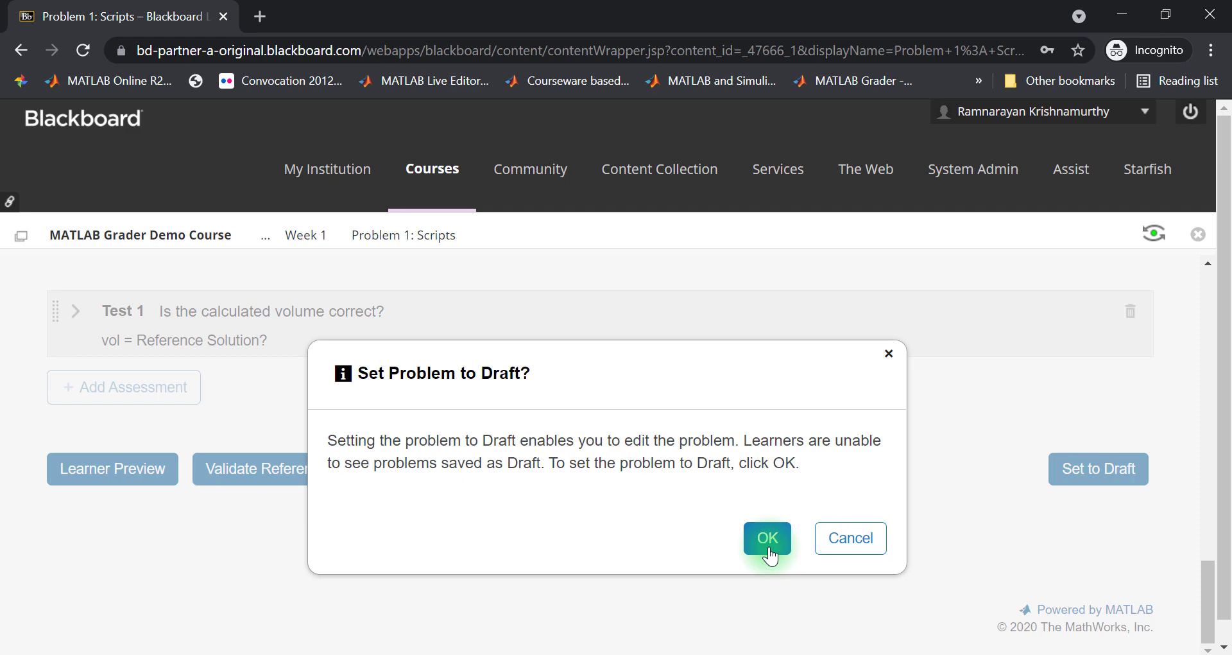
click(867, 541)
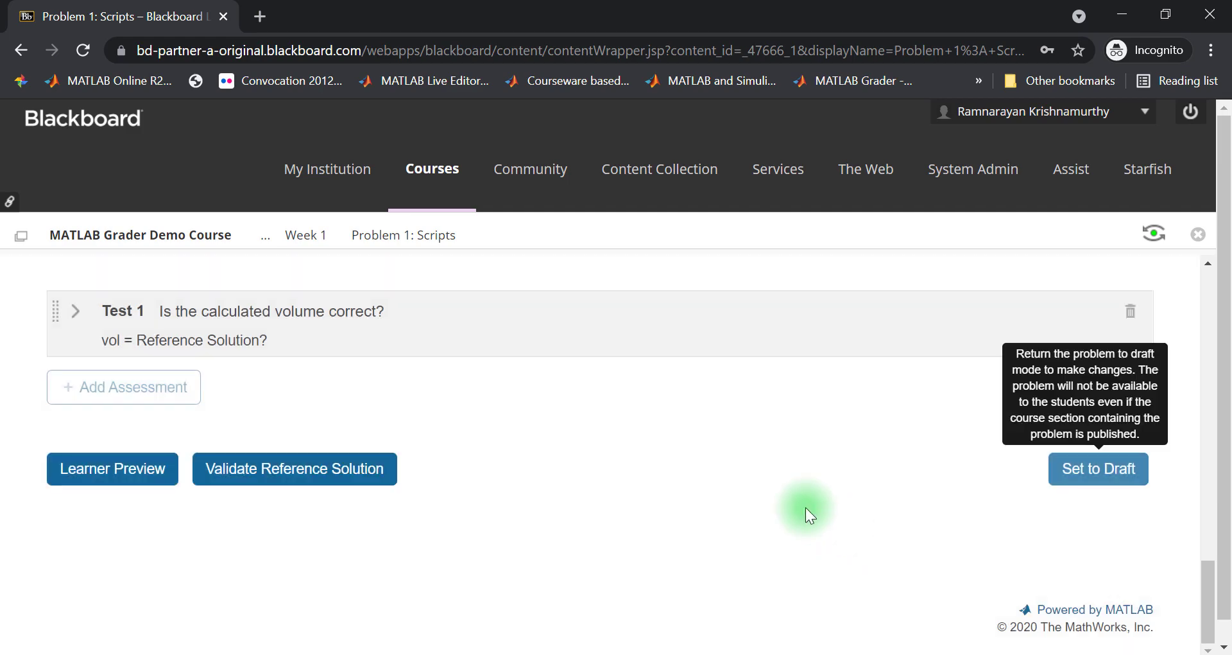
scroll(881, 556, up, 5)
scroll(881, 555, up, 10)
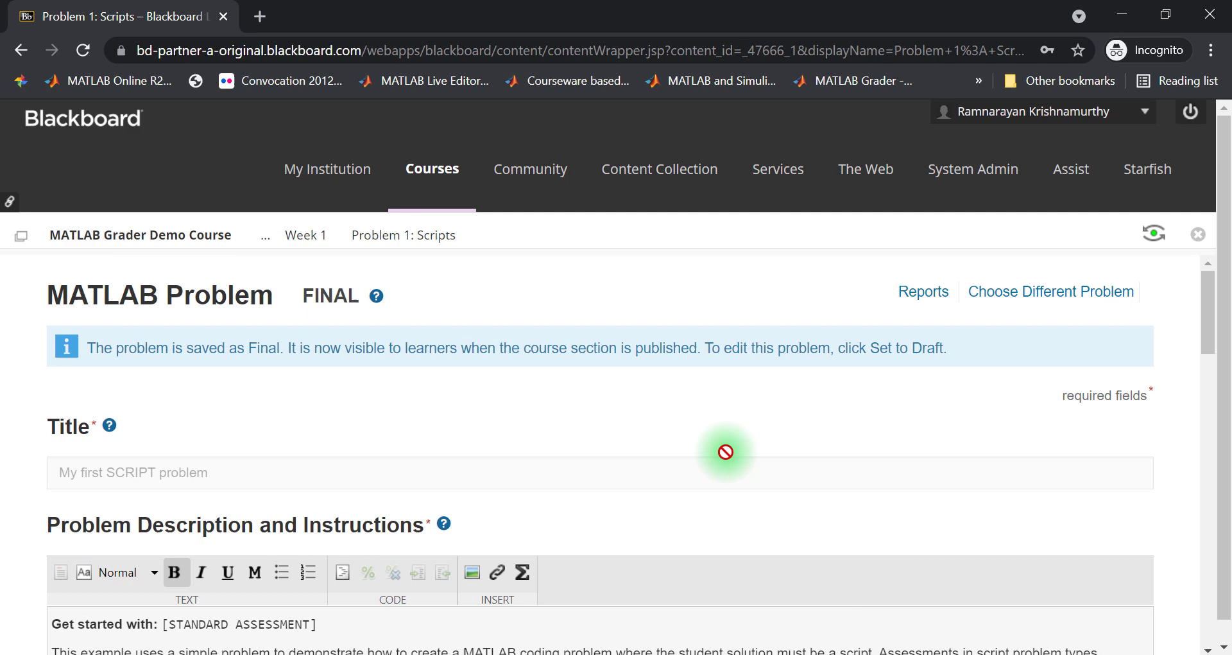
- Return to Week 1 and open Problem 1: Scripts' options to make it available
click(304, 244)
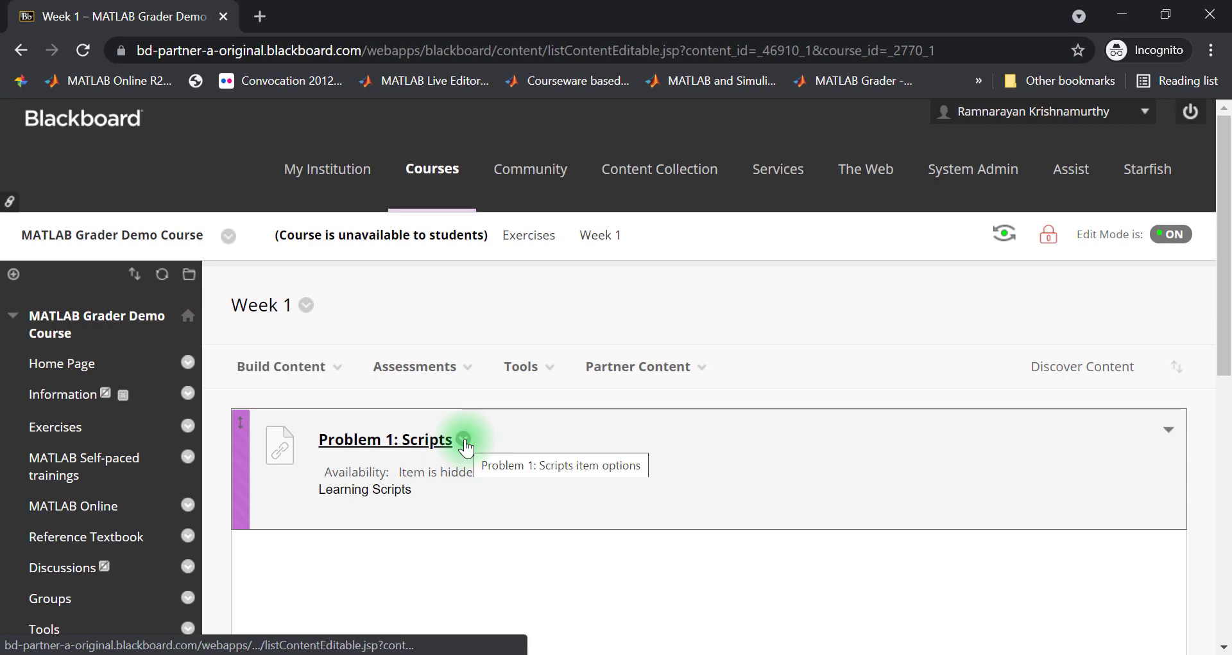
click(464, 439)
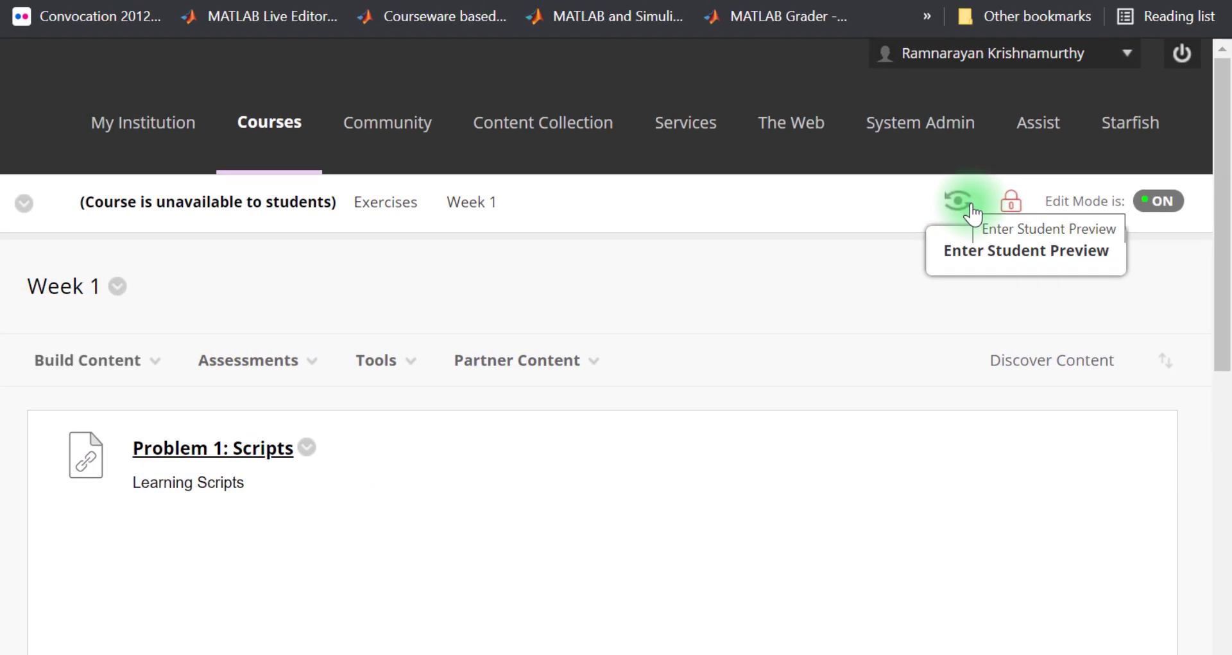
- Enter Student Preview and navigate to Exercises > Week 1
click(971, 207)
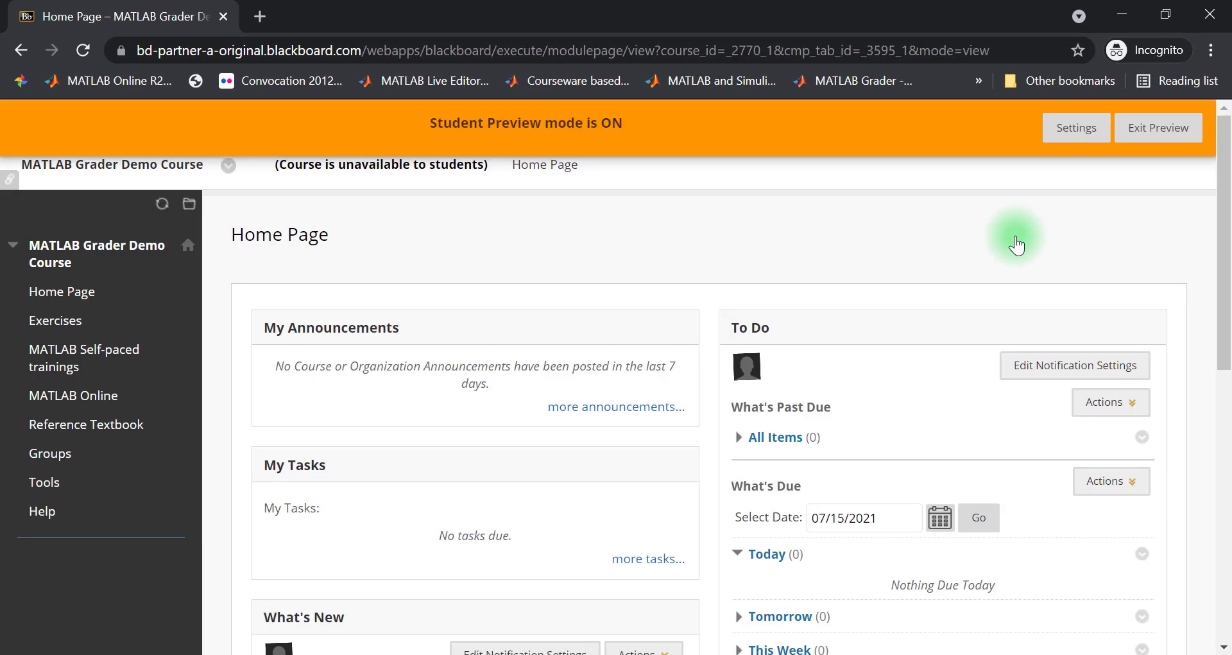
click(50, 334)
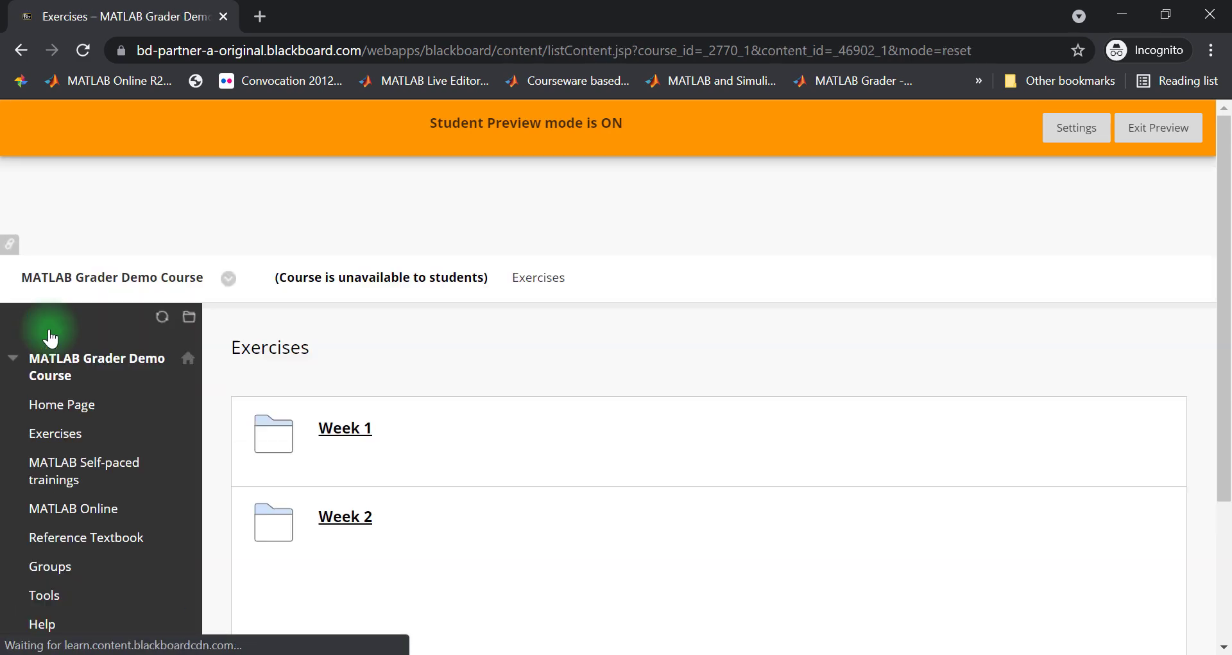
click(358, 318)
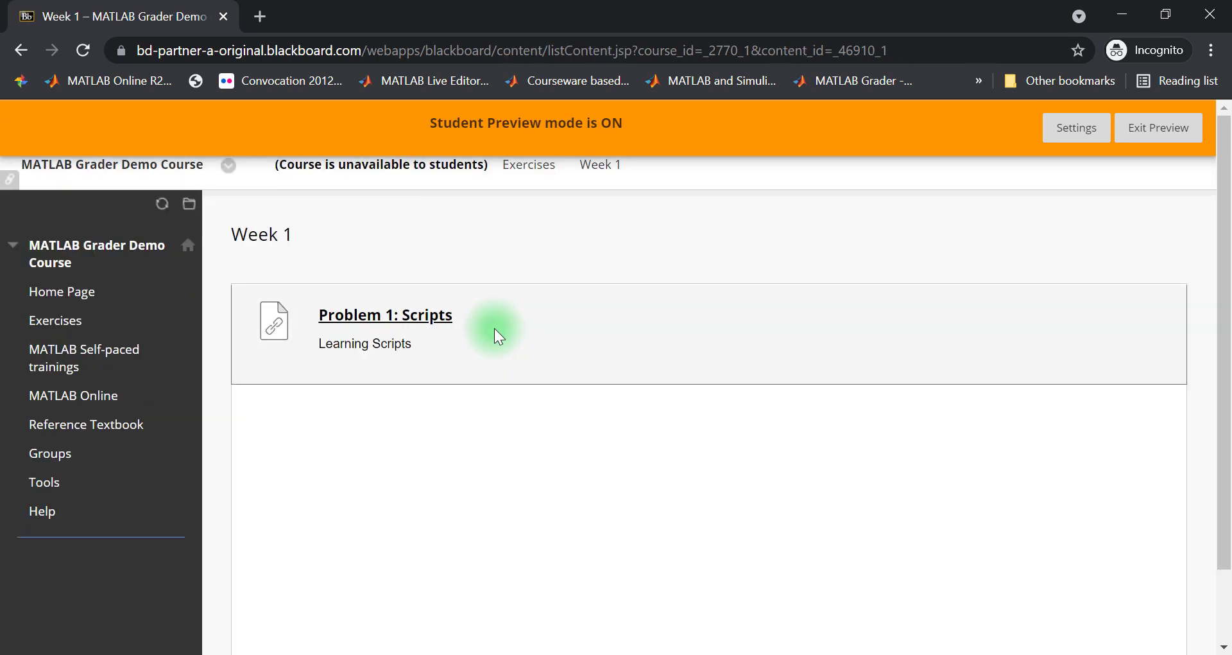
- Open Problem 1: Scripts, add vol = pi*r*r*h*1/3 on line 10, and run the script
click(427, 327)
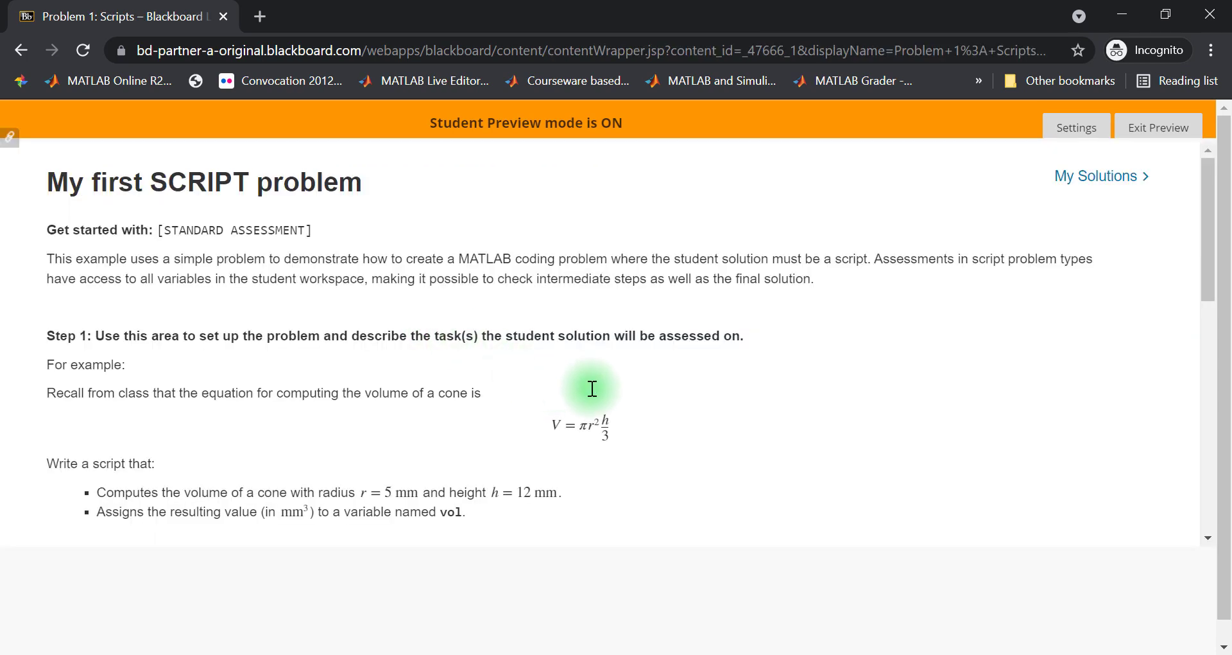
scroll(592, 388, down, 8)
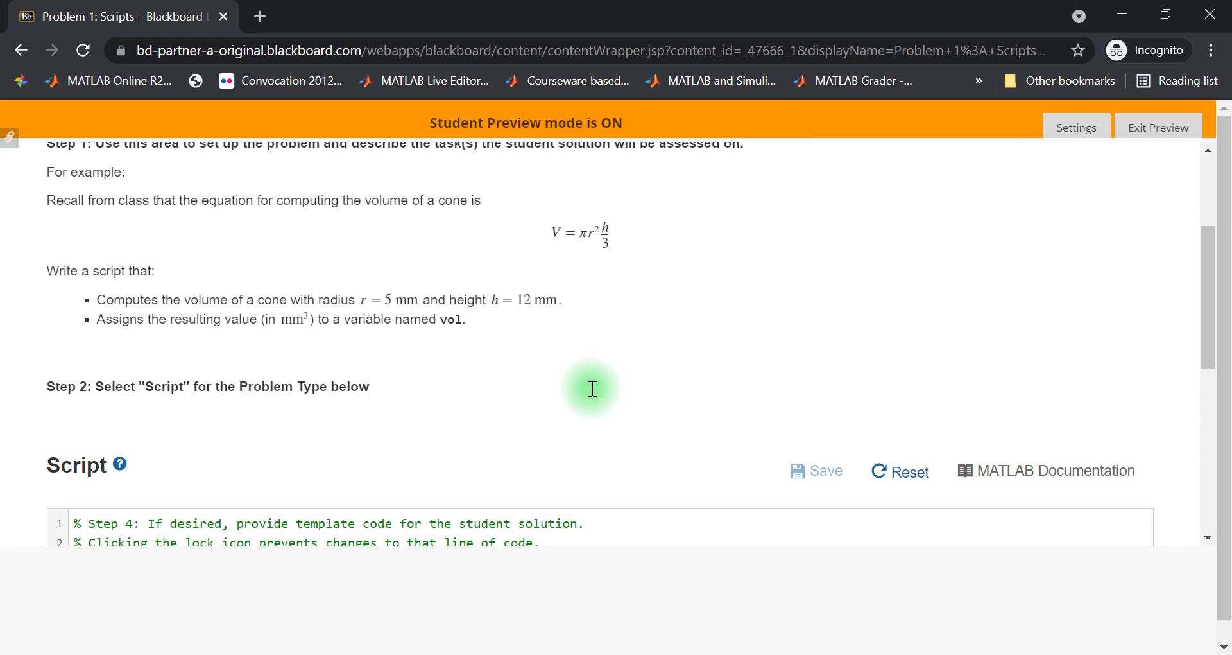
double_click(50, 176)
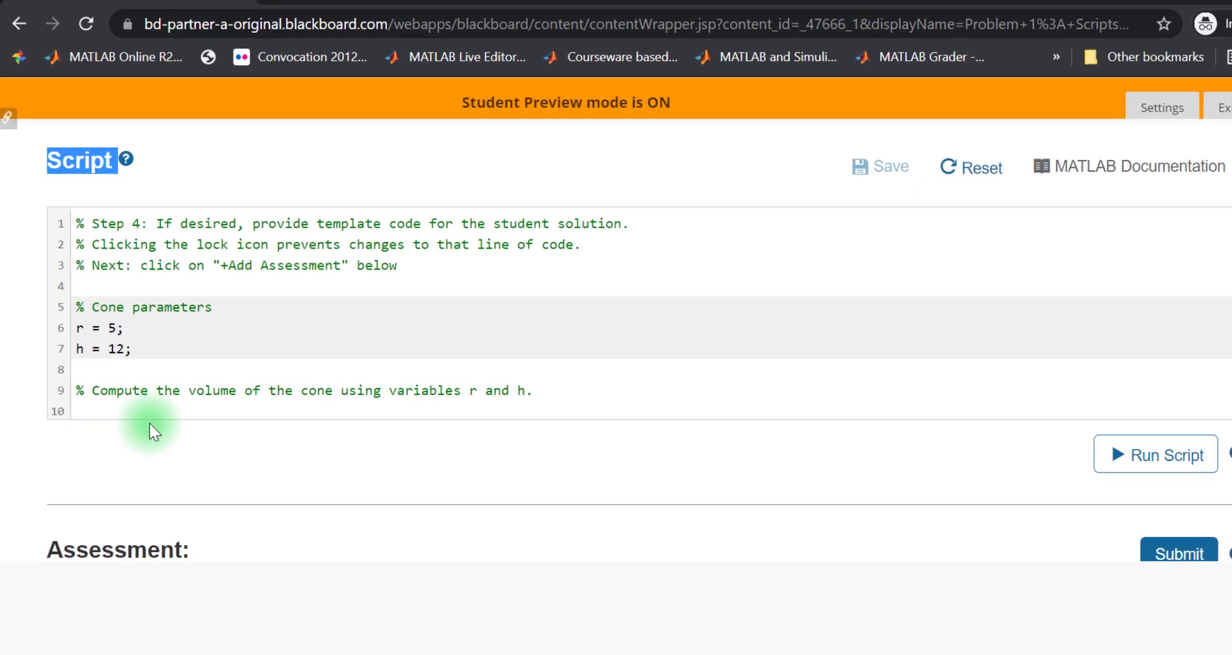
click(161, 410)
text(vol = pi*)
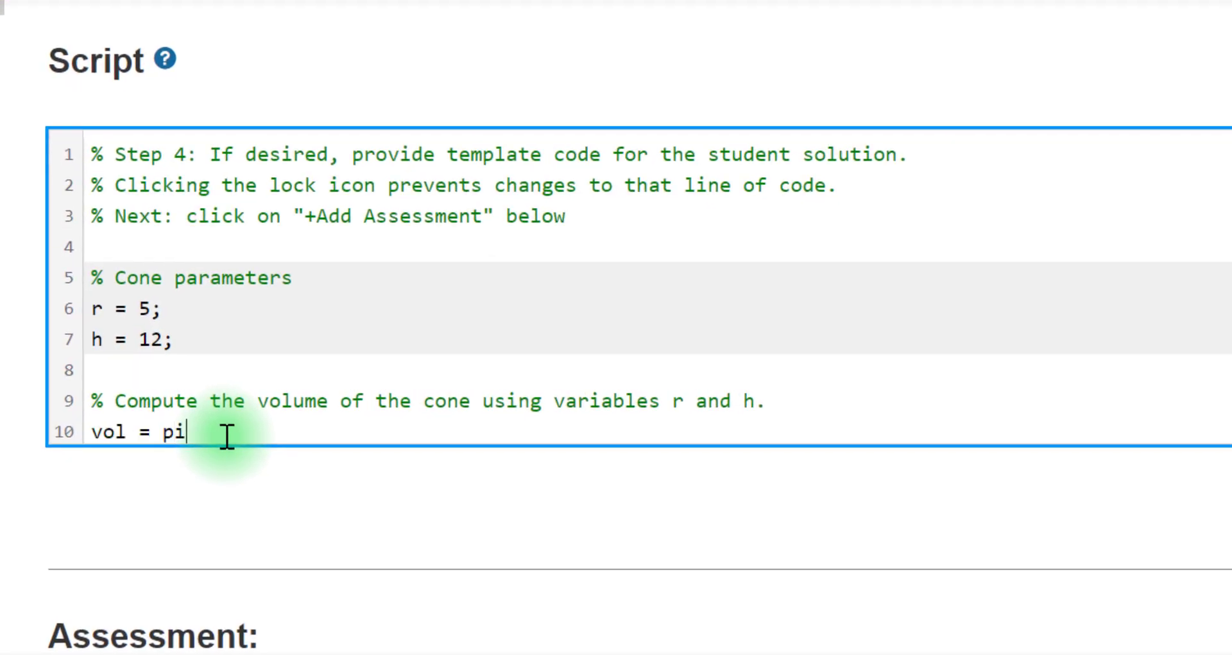
text(r*r*h*1/3)
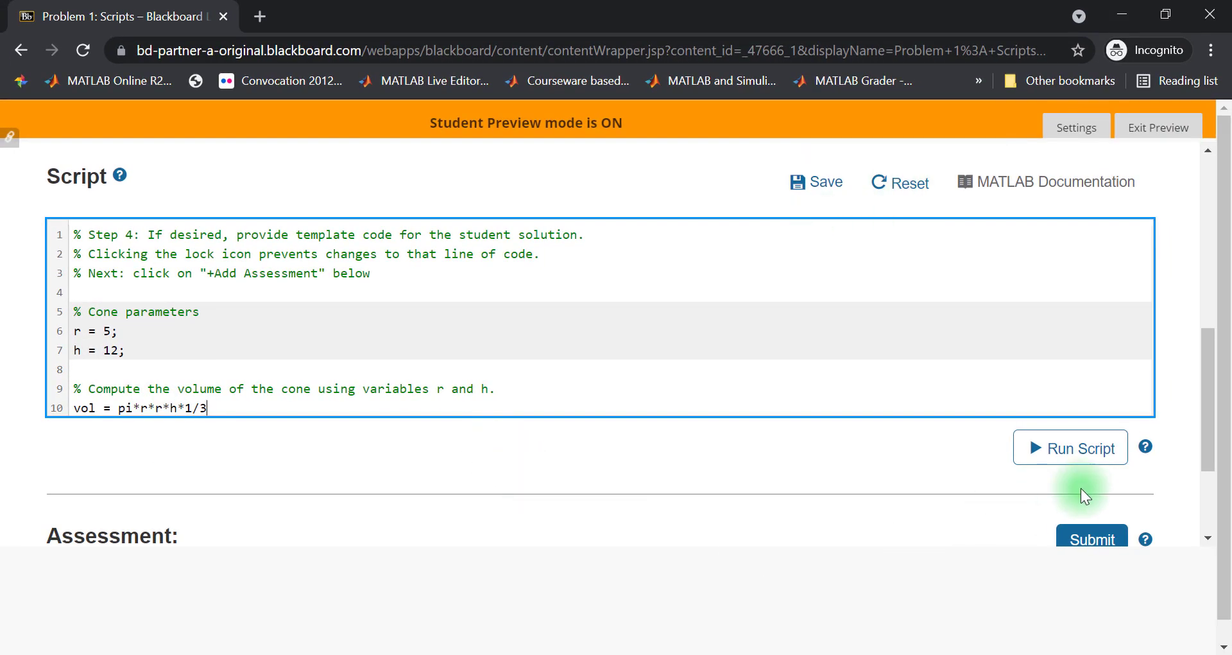
click(1070, 448)
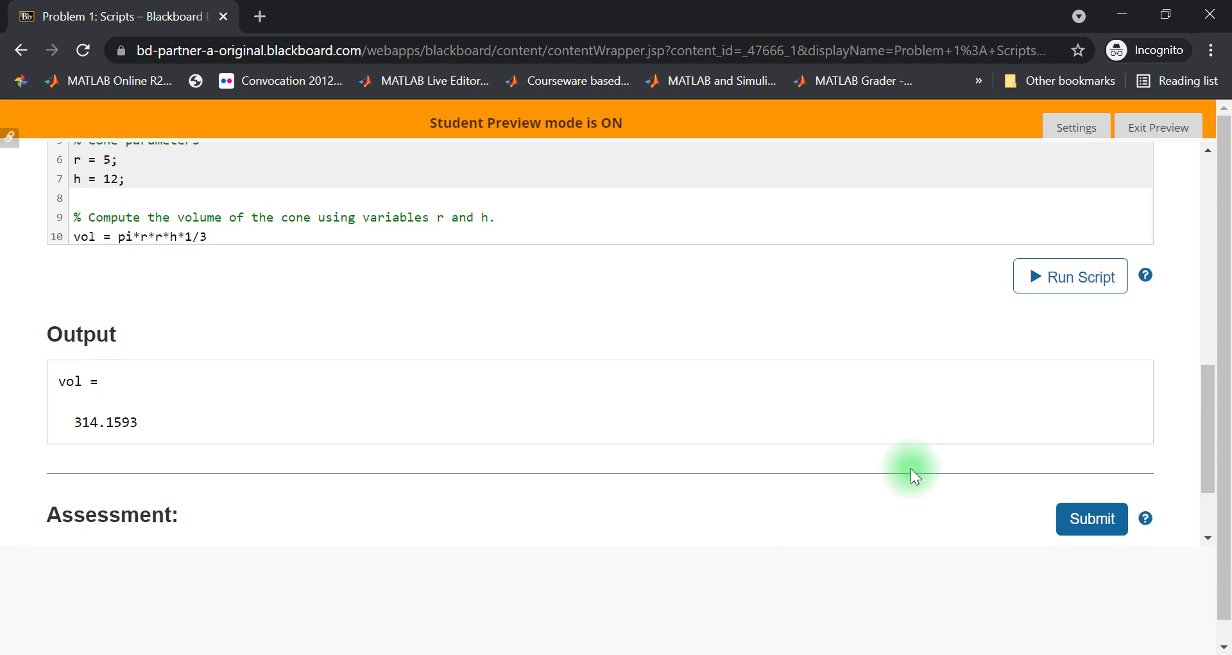
- Submit the solution and confirm All Tests Passed
click(1090, 430)
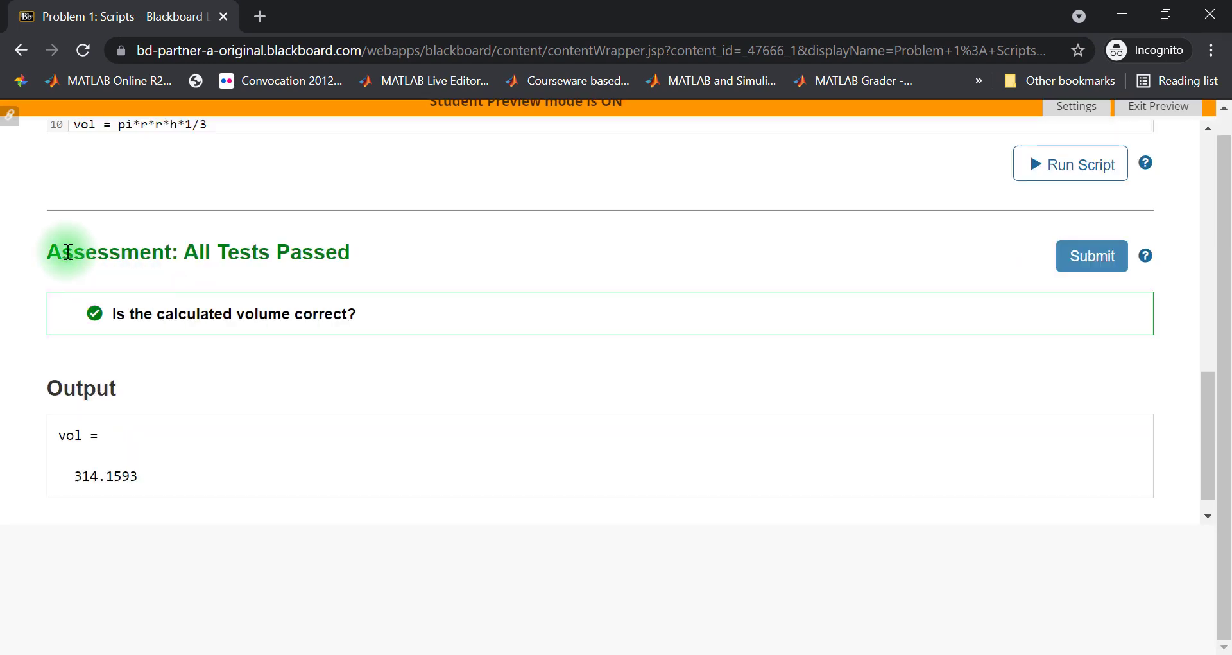
drag(49, 254, 348, 257)
click(534, 372)
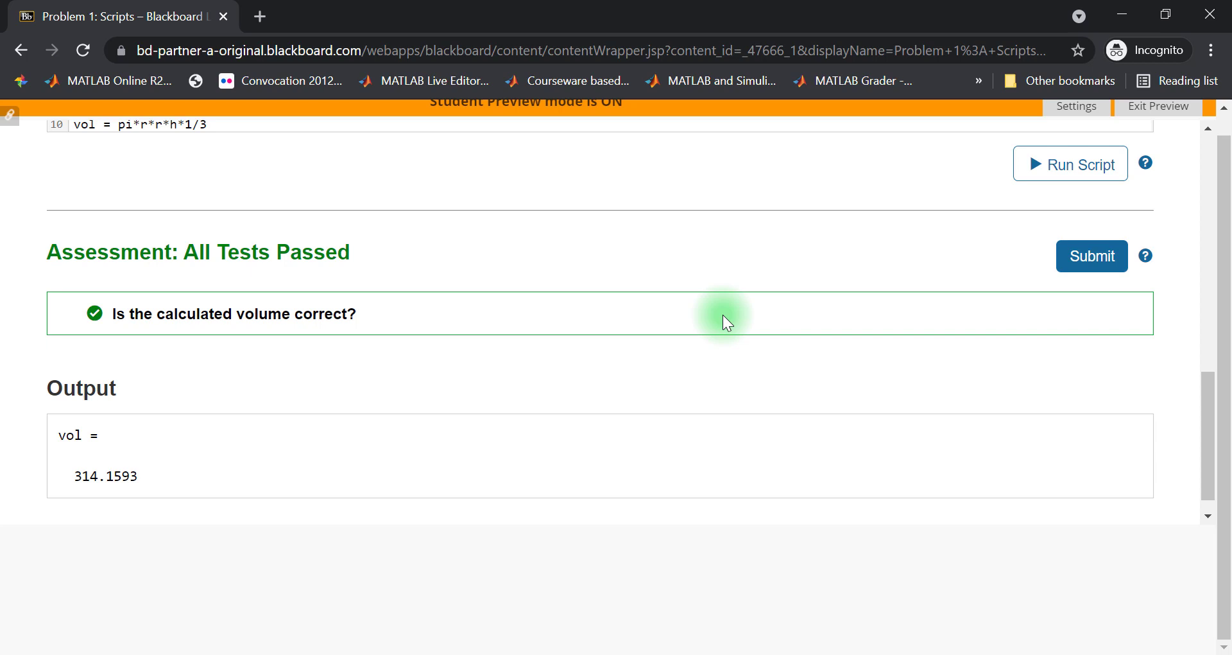
scroll(722, 314, up, 10)
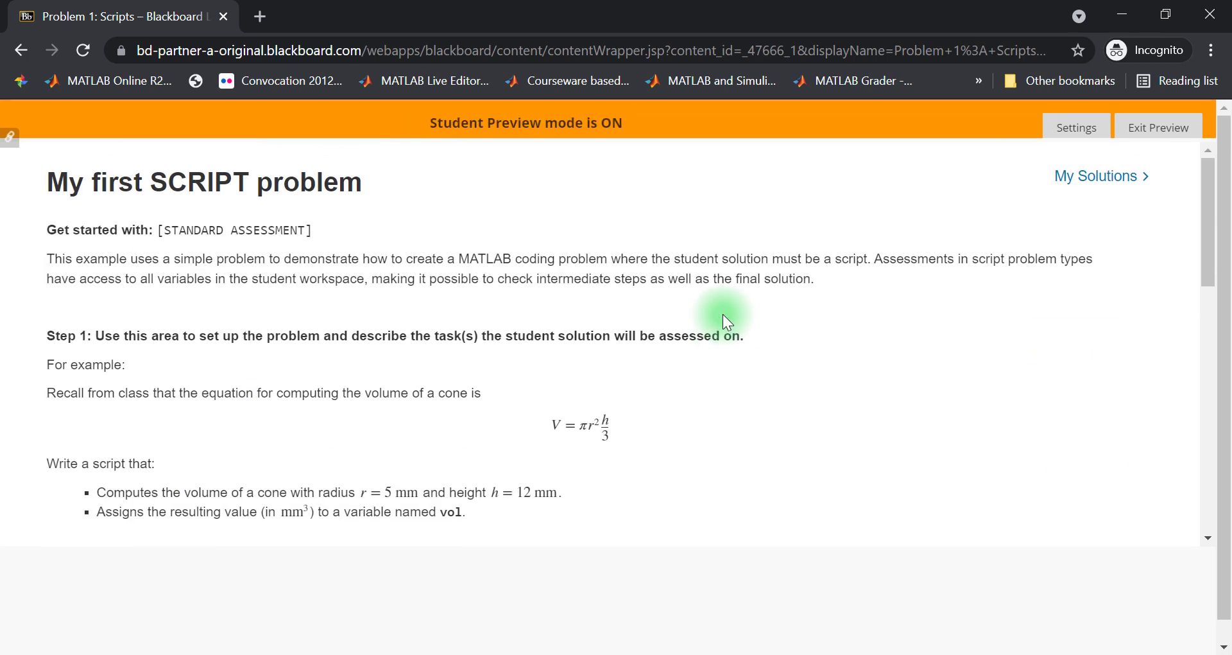
- Exit Student Preview and check the 100.00 Problem 1: Scripts score in the Full Grade Center
click(1158, 127)
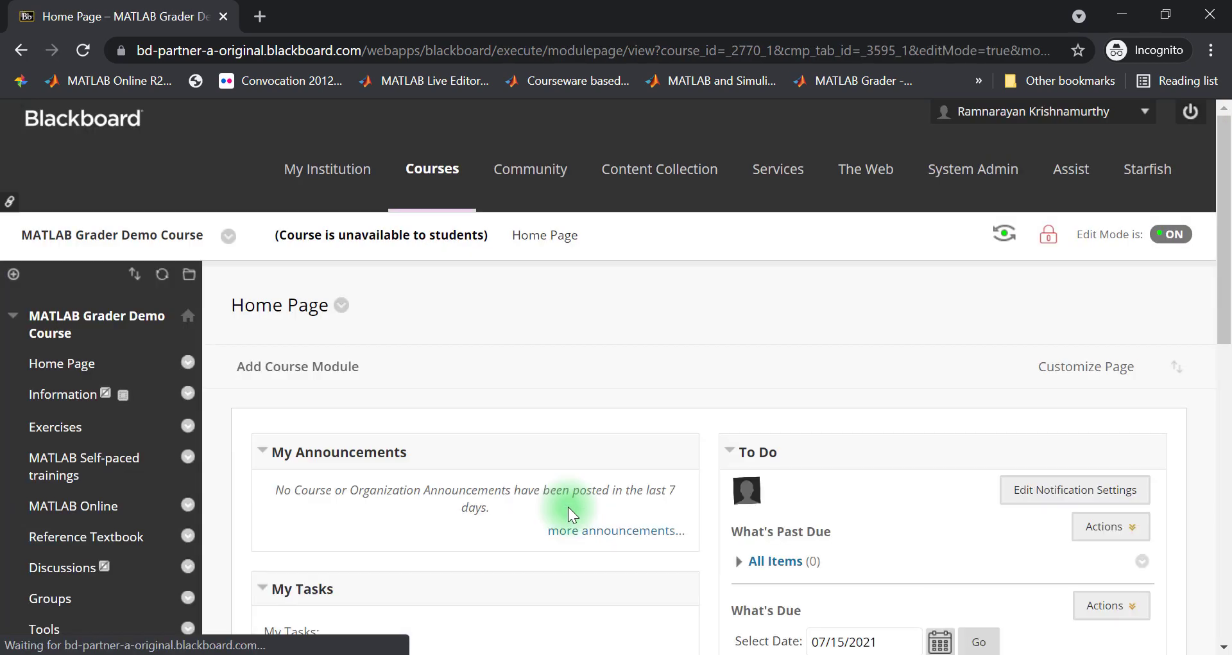
scroll(114, 448, down, 3)
scroll(132, 418, down, 3)
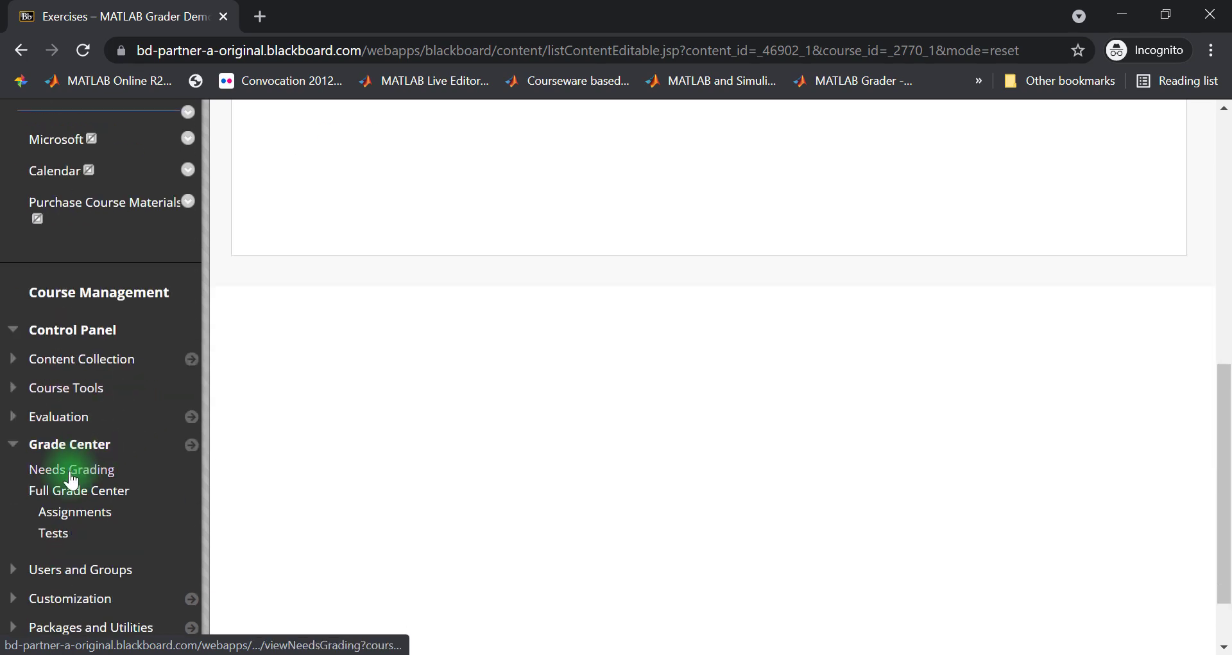
click(56, 500)
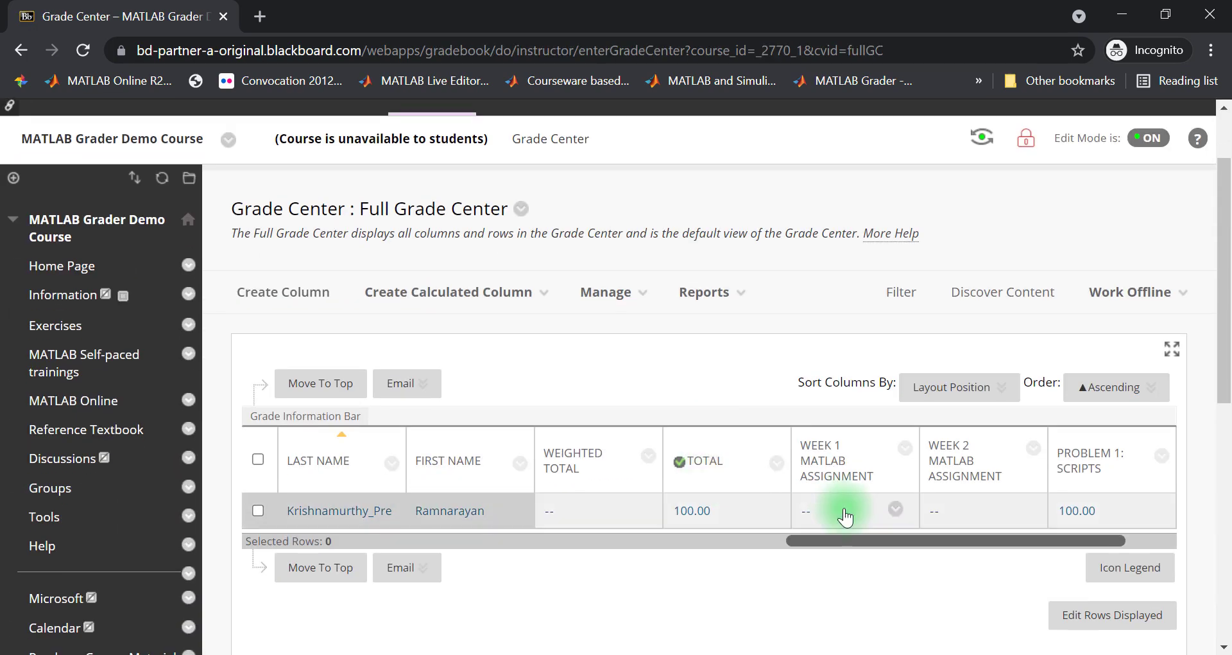
click(1094, 511)
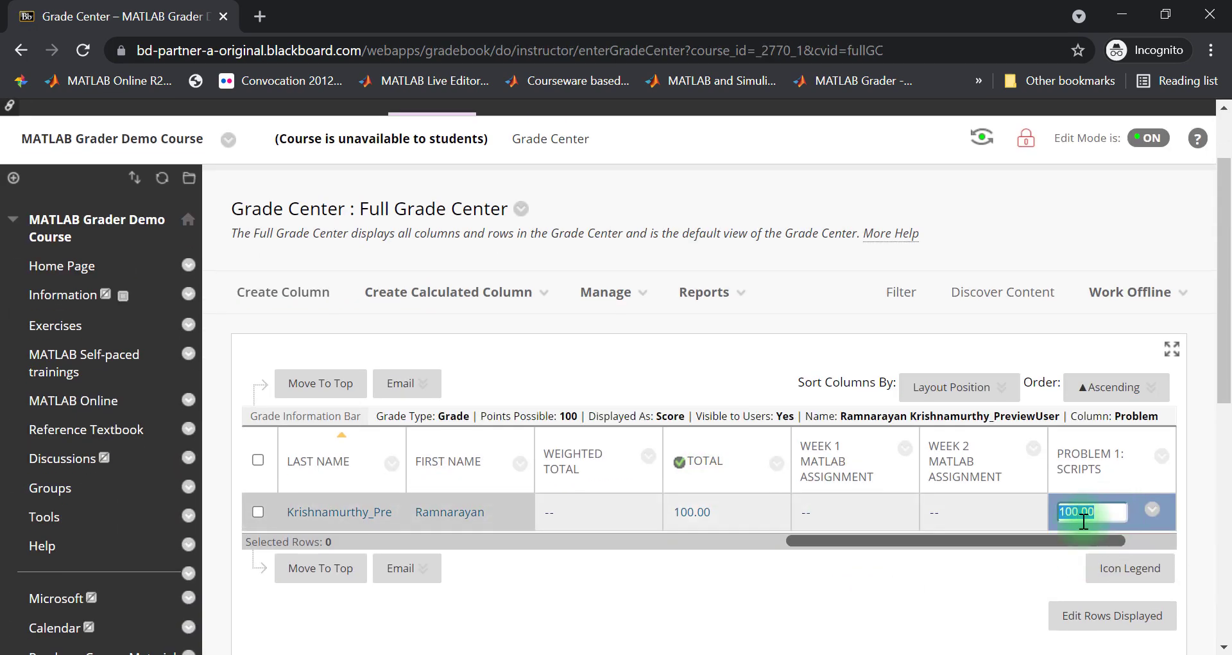
click(915, 623)
click(704, 292)
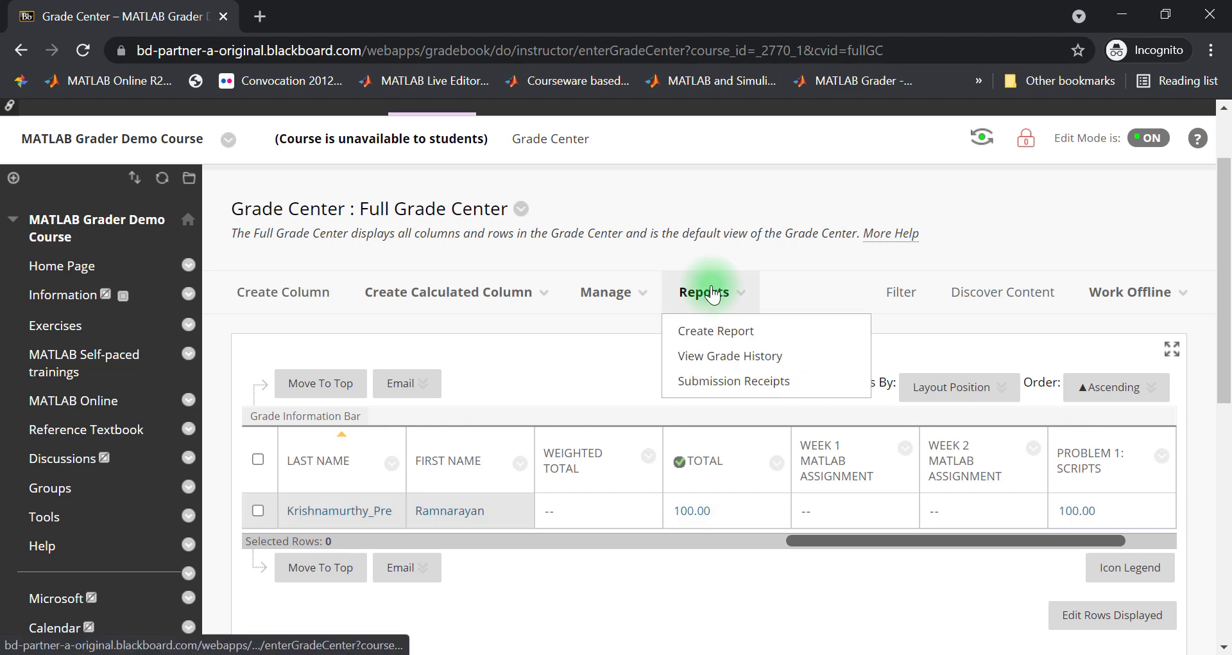
- Review the 100.00 attempt grade in View Grade History, then go back to Exercises
click(735, 365)
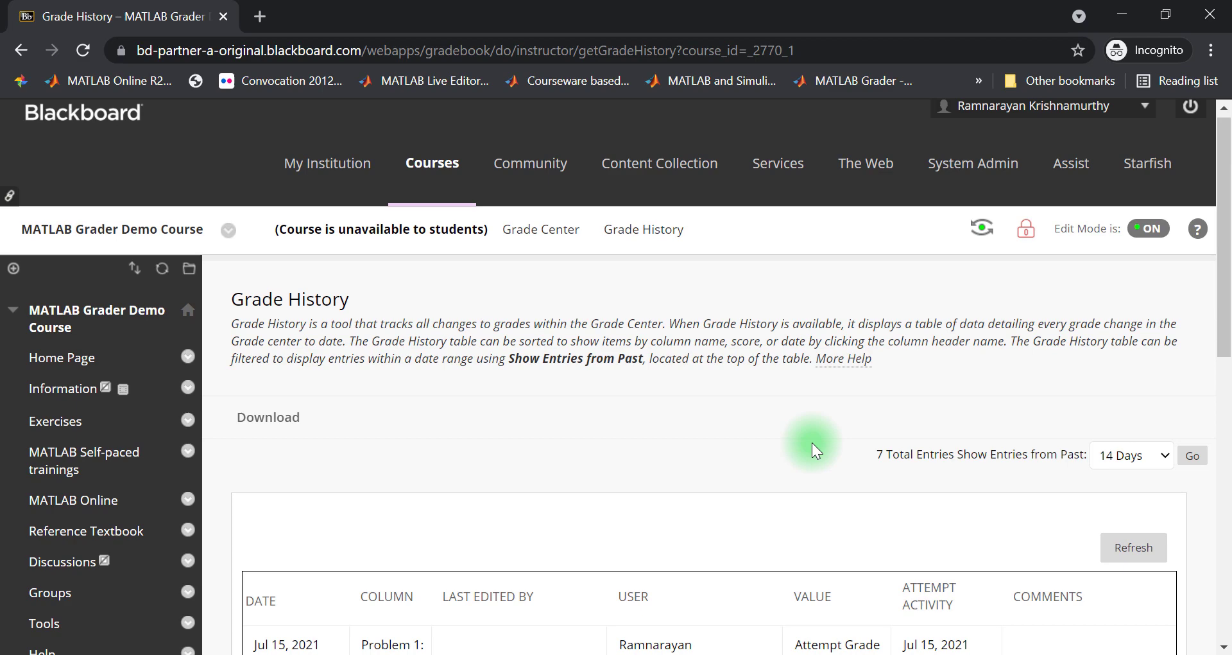
drag(846, 568, 784, 571)
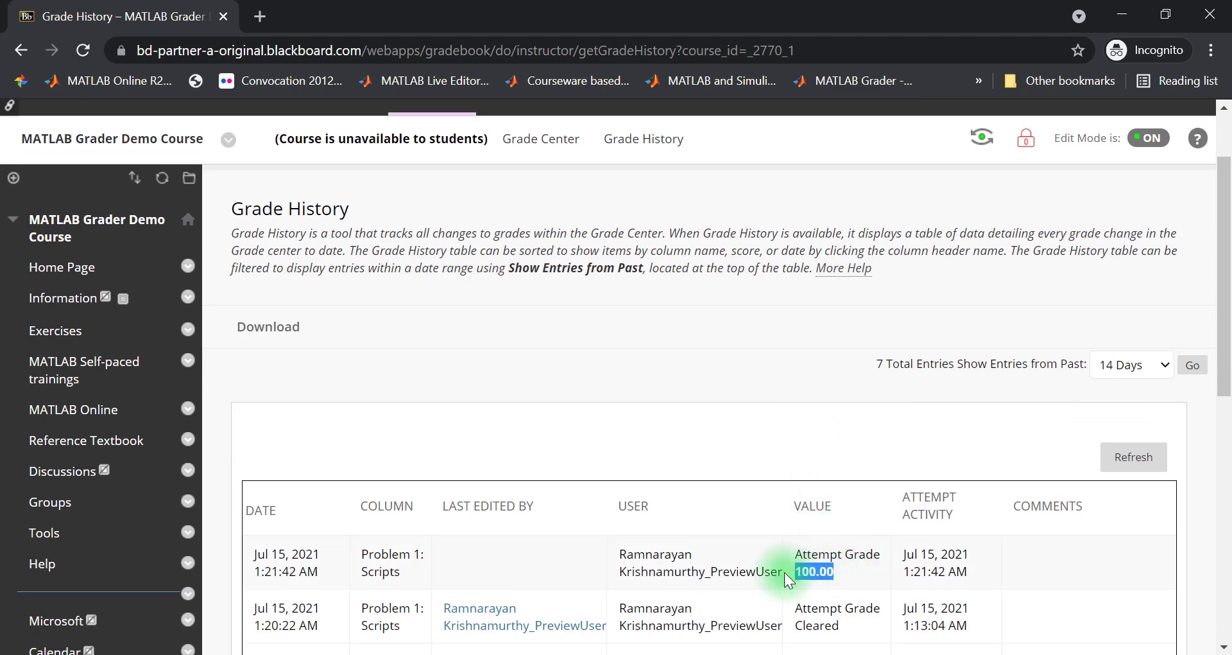
click(564, 389)
key(alt+Left)
click(522, 196)
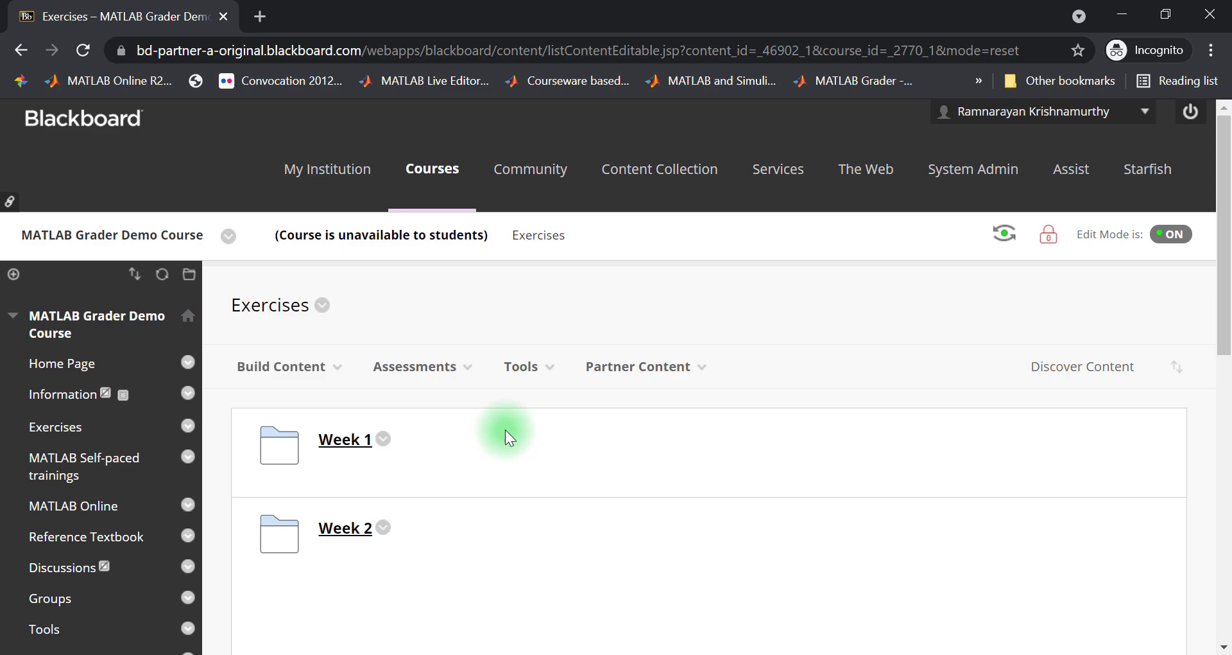
- Go into the Week 1 folder and open the Problem 1: Scripts MATLAB problem page
click(281, 366)
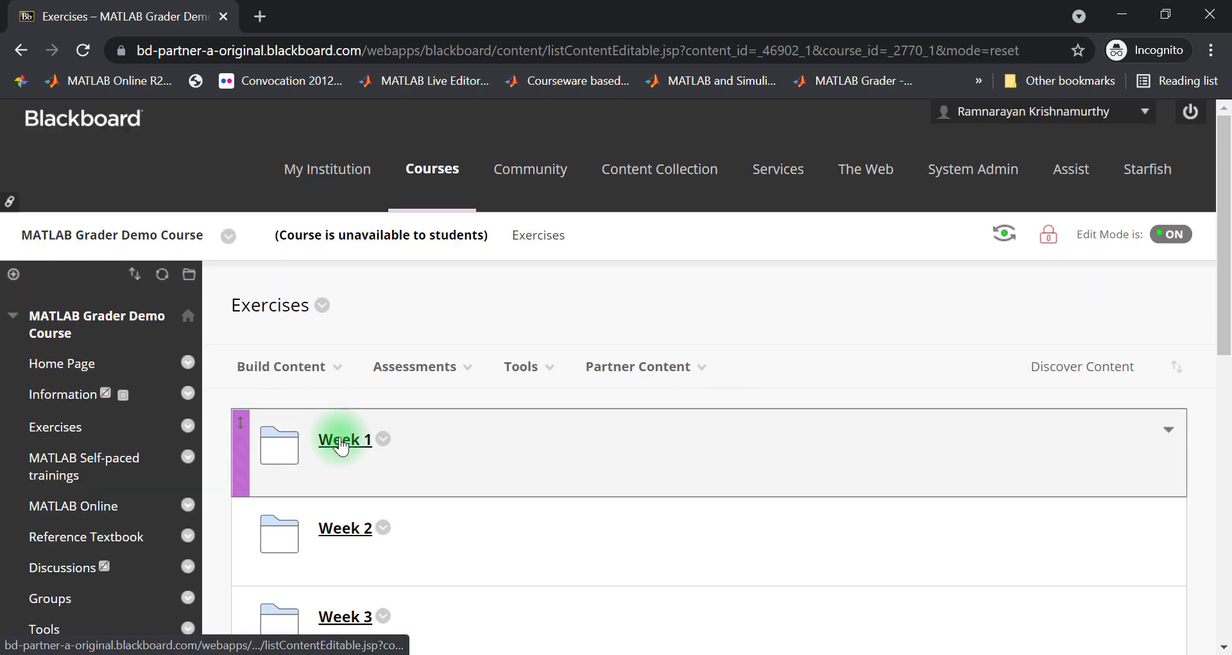
click(341, 442)
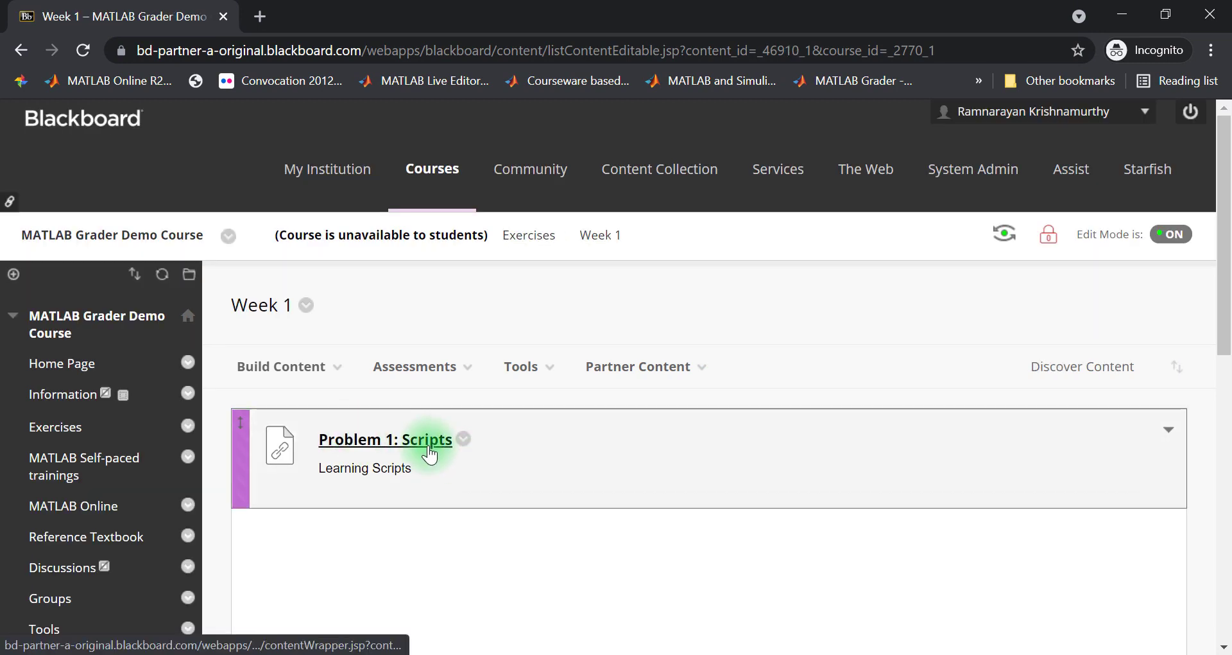
click(428, 440)
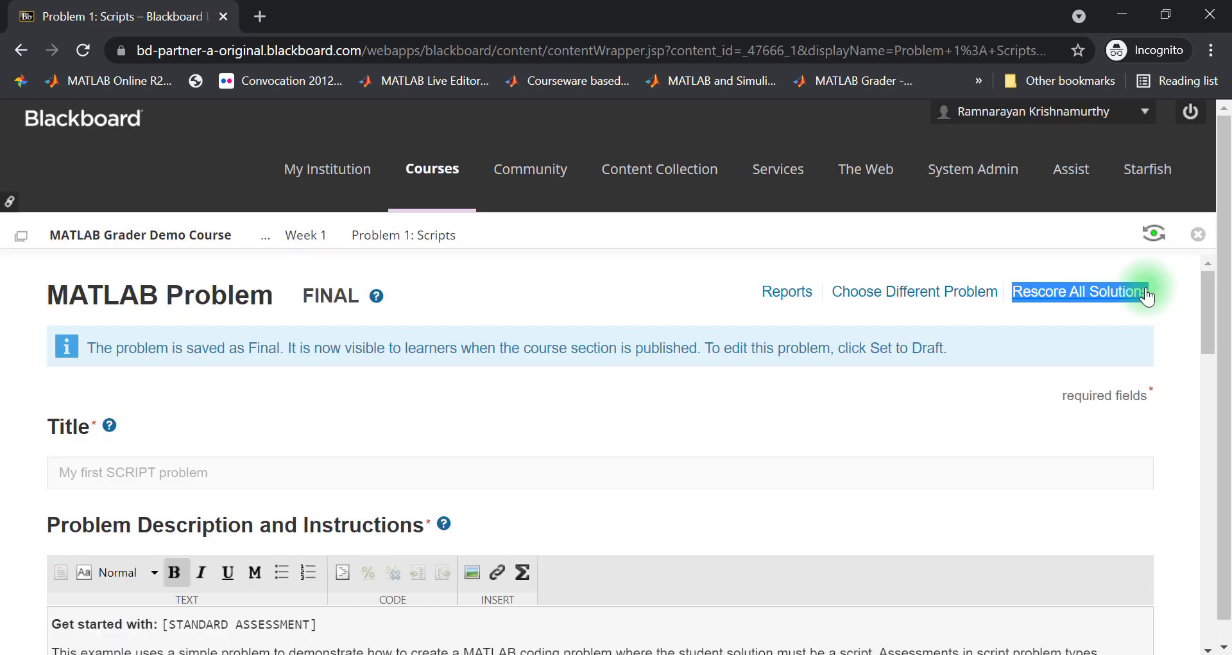
- Rescore all submitted solutions for Problem 1: Scripts and confirm the rescoring
click(1082, 292)
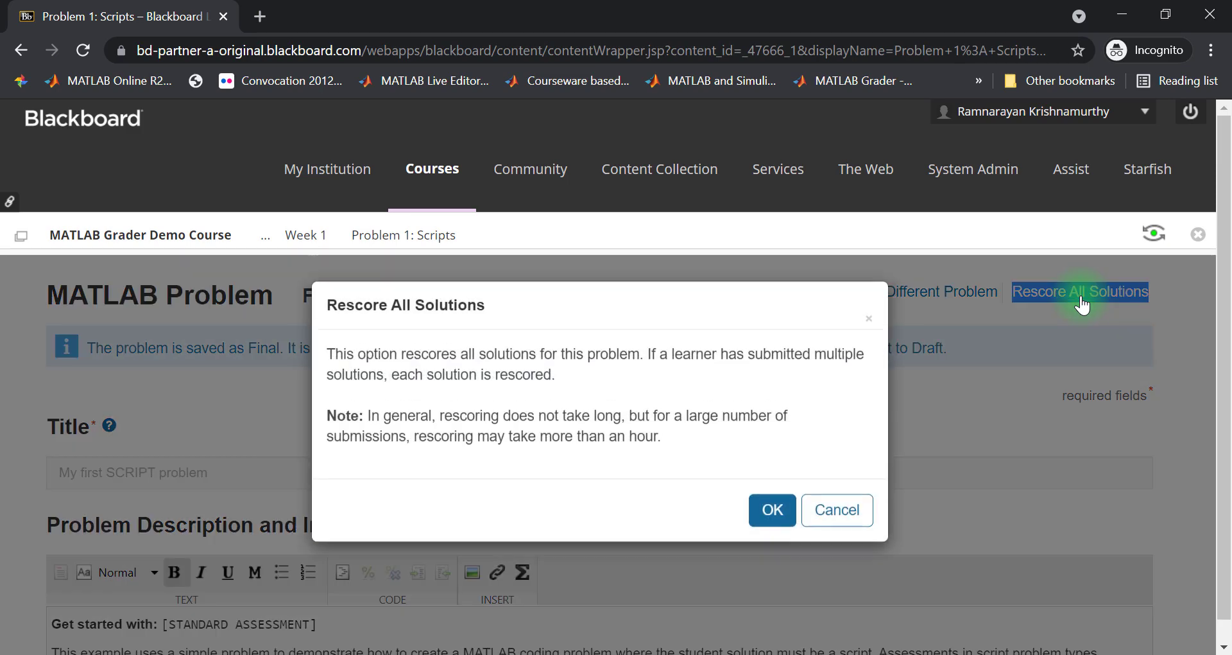
click(772, 513)
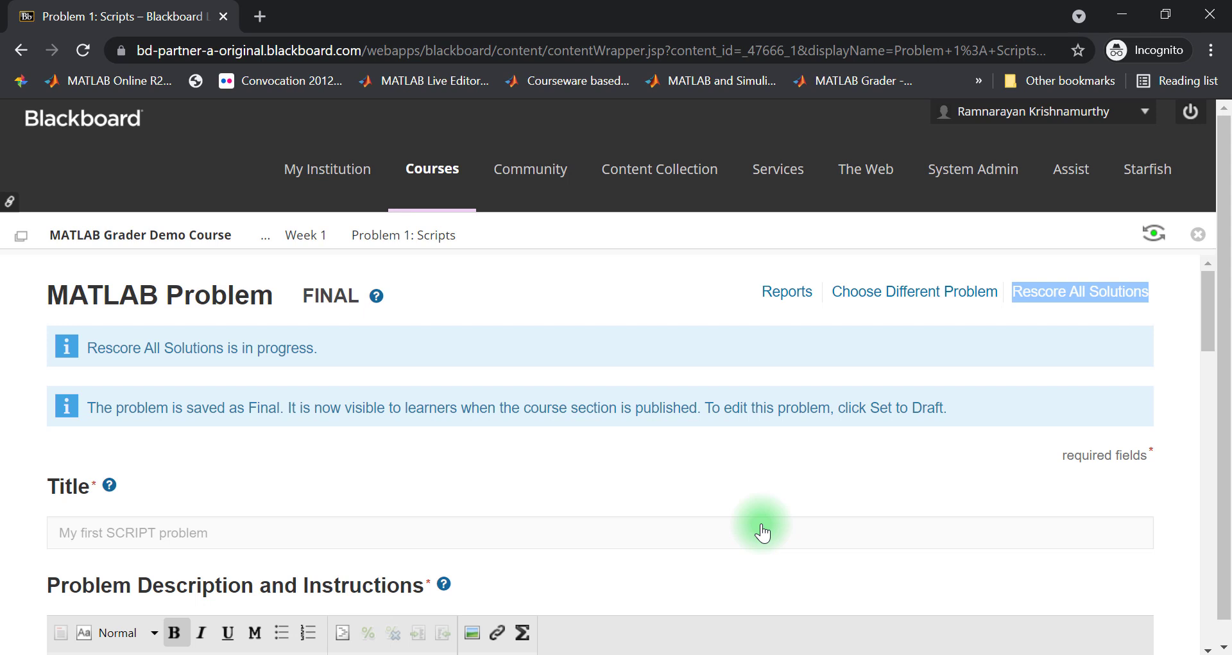